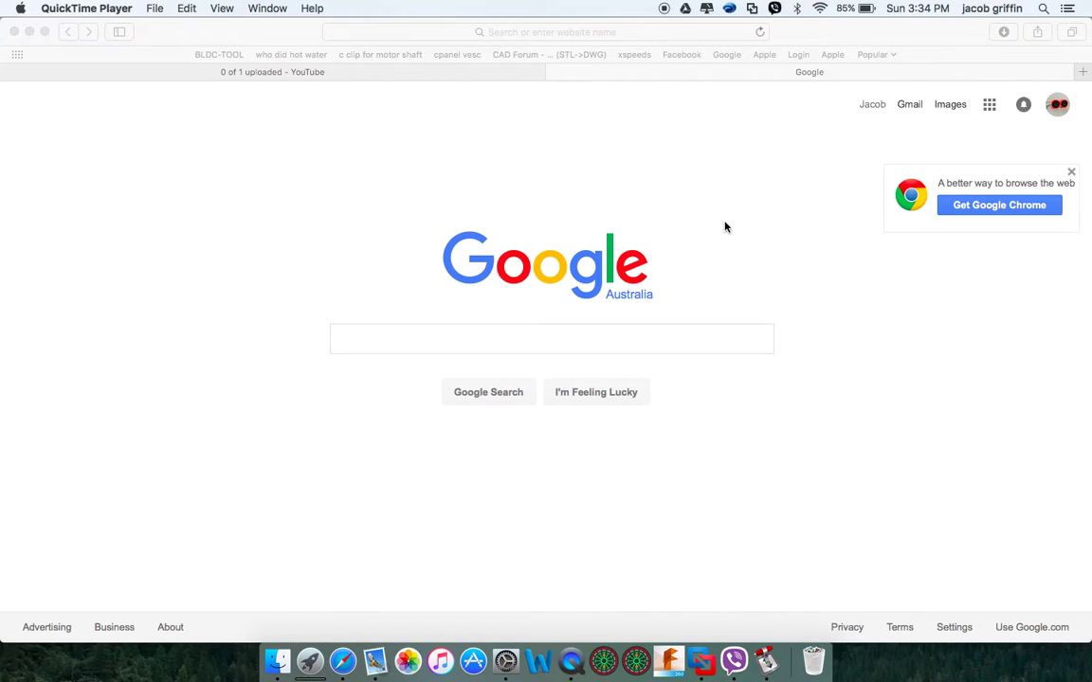
# Enter bldc-tool.su in Safari's address bar to load the vesc.net.au site
pyautogui.click(574, 33)
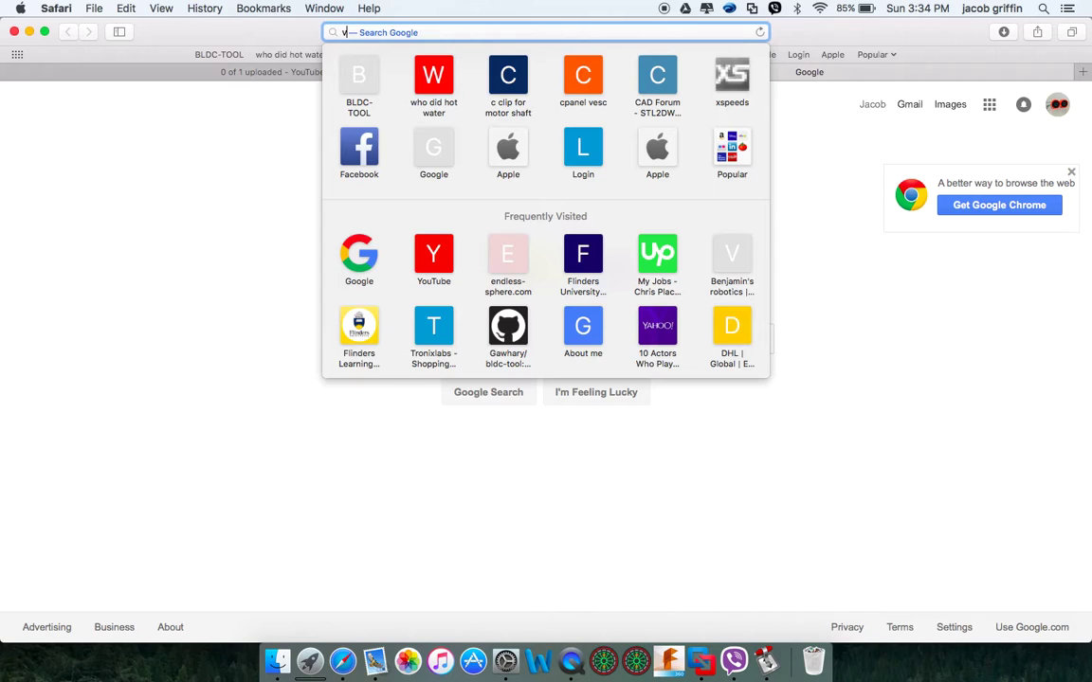
pyautogui.write('vesc.net')
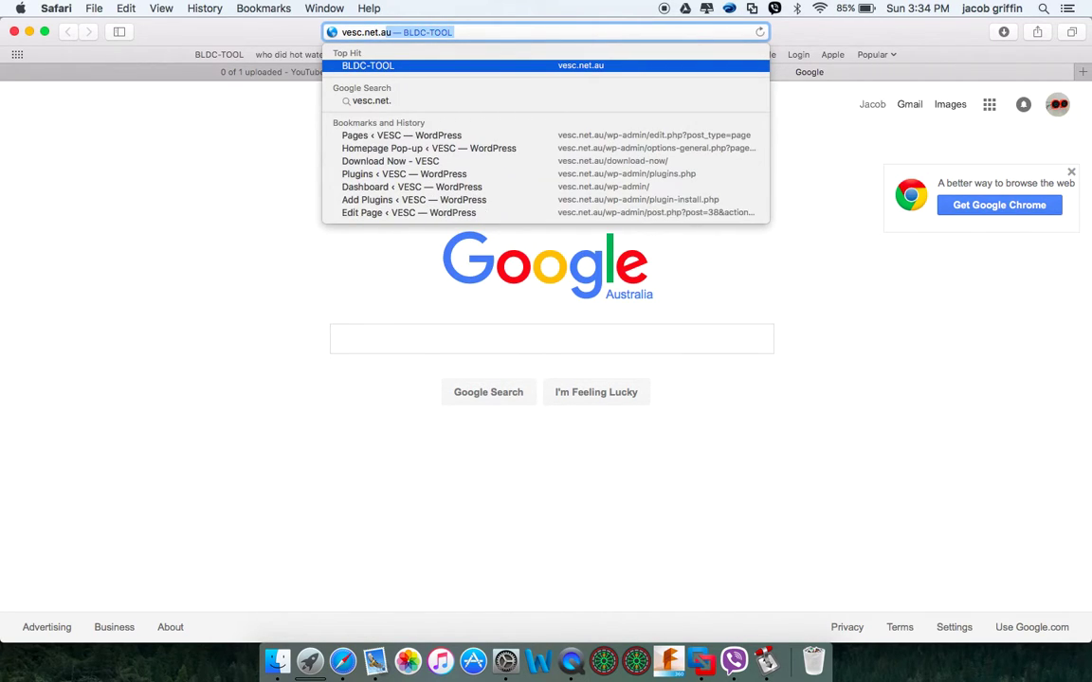
pyautogui.press('BackSpace')
pyautogui.press('BackSpace')
pyautogui.press('BackSpace')
pyautogui.press('BackSpace')
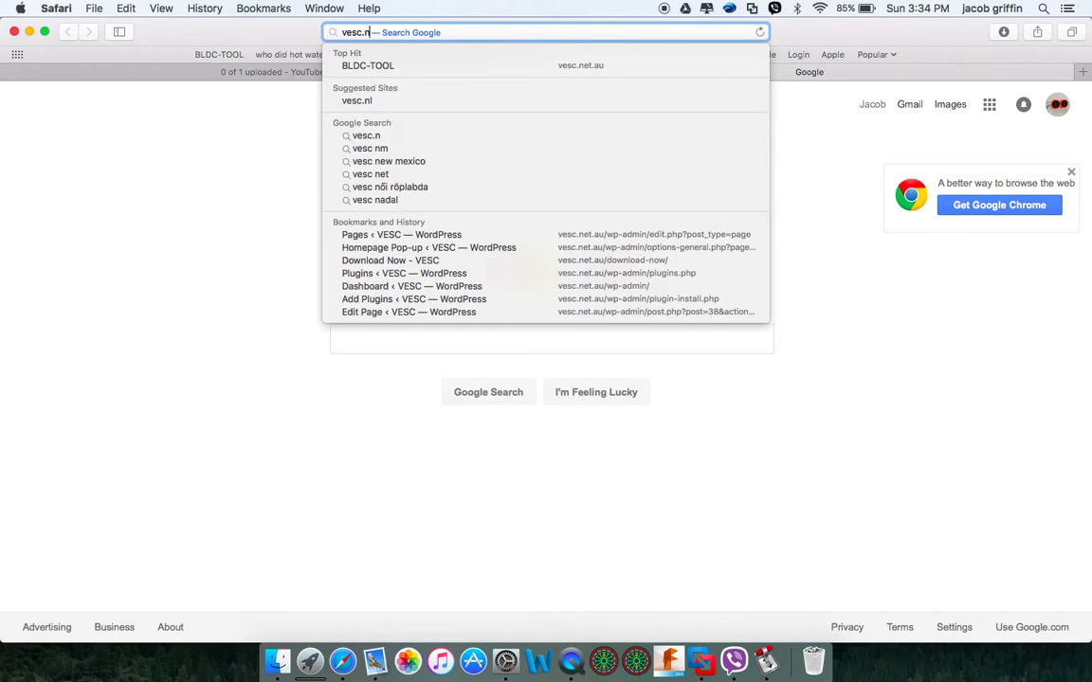
pyautogui.write('su')
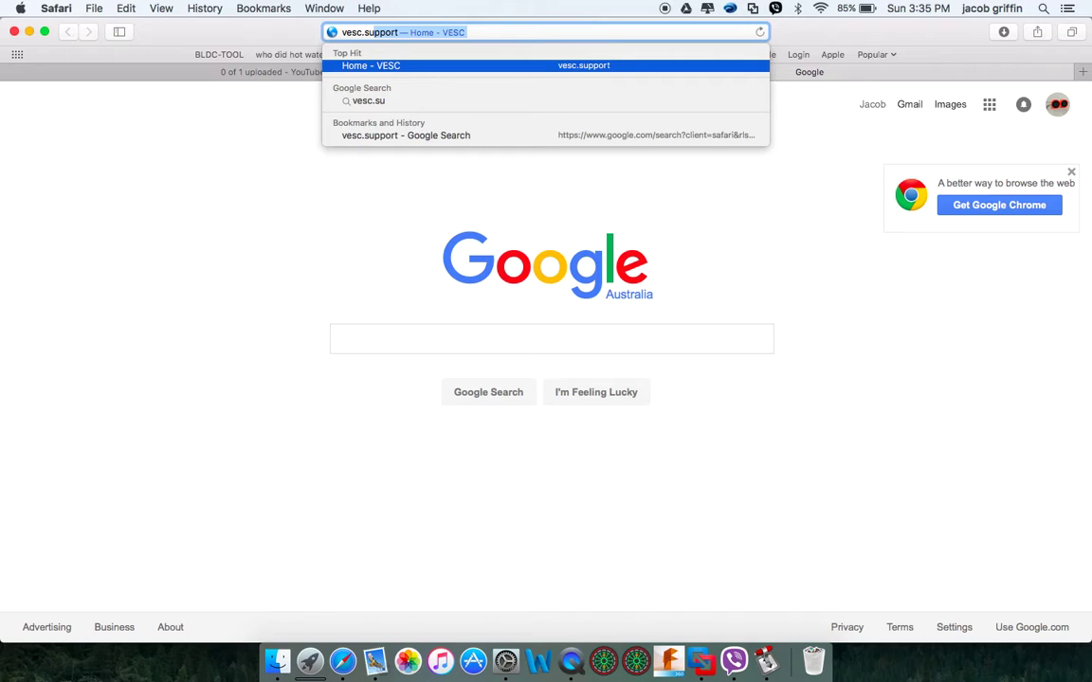
pyautogui.press('BackSpace')
pyautogui.press('BackSpace')
pyautogui.press('BackSpace')
pyautogui.press('BackSpace')
pyautogui.press('BackSpace')
pyautogui.press('BackSpace')
pyautogui.press('BackSpace')
pyautogui.press('BackSpace')
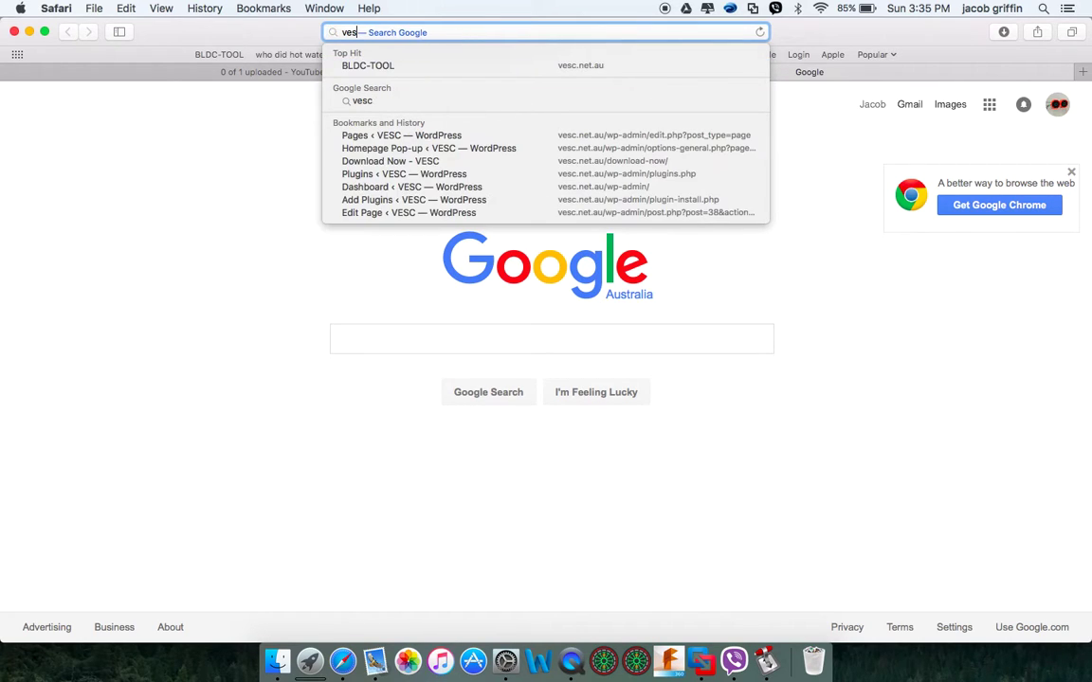
pyautogui.write('bldc')
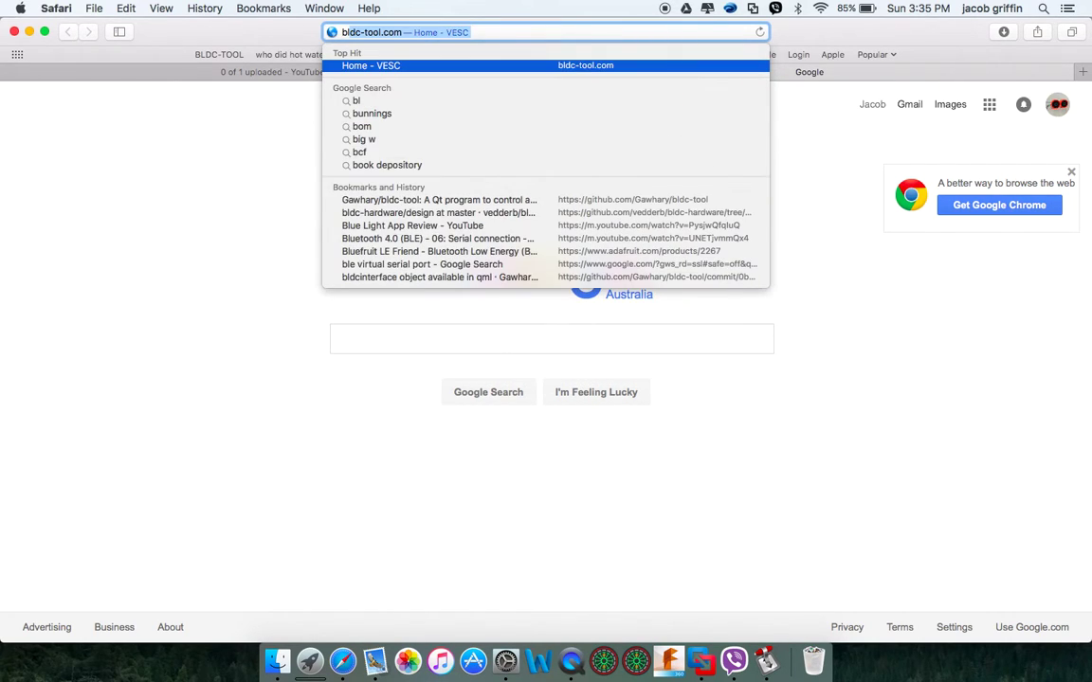
pyautogui.write('-')
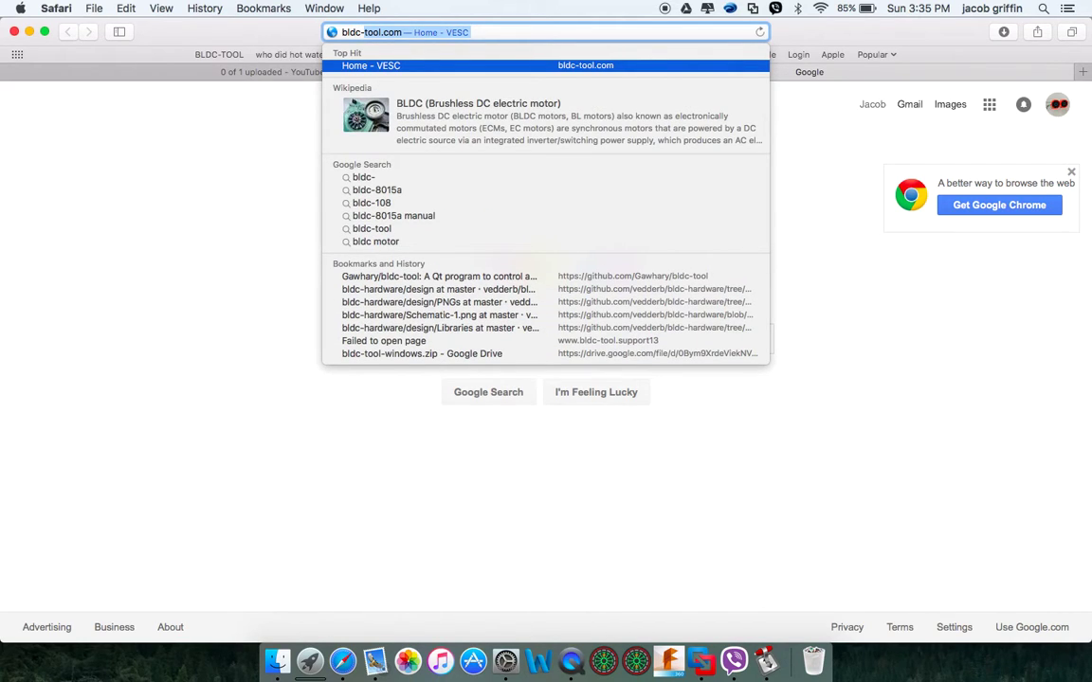
pyautogui.write('tool.')
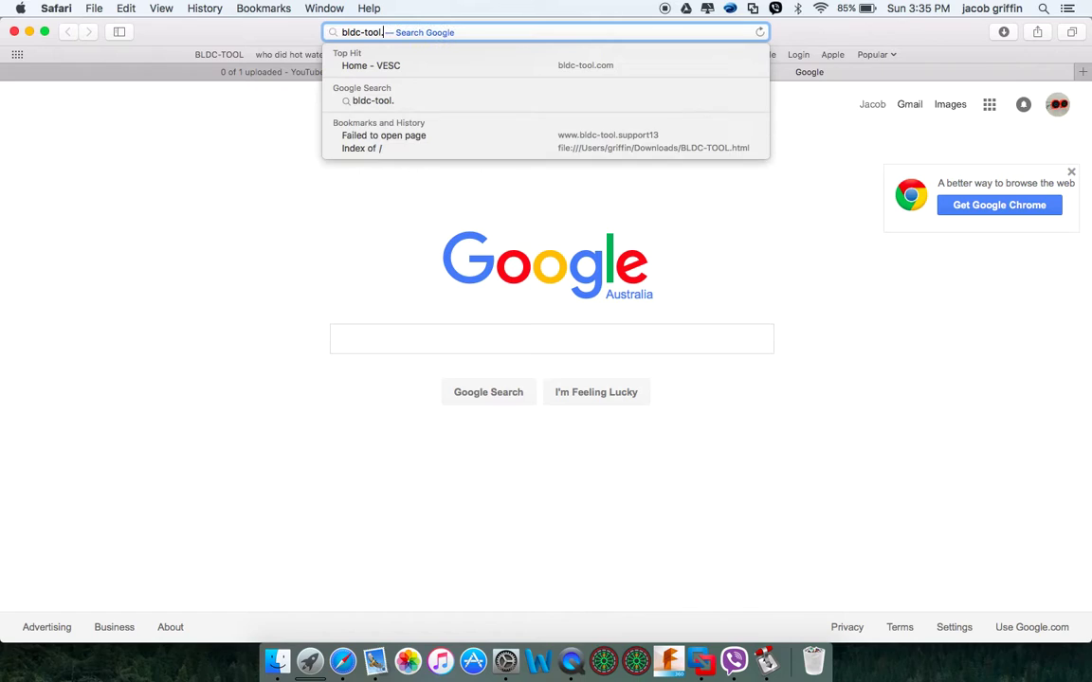
pyautogui.write('support')
pyautogui.press('Return')
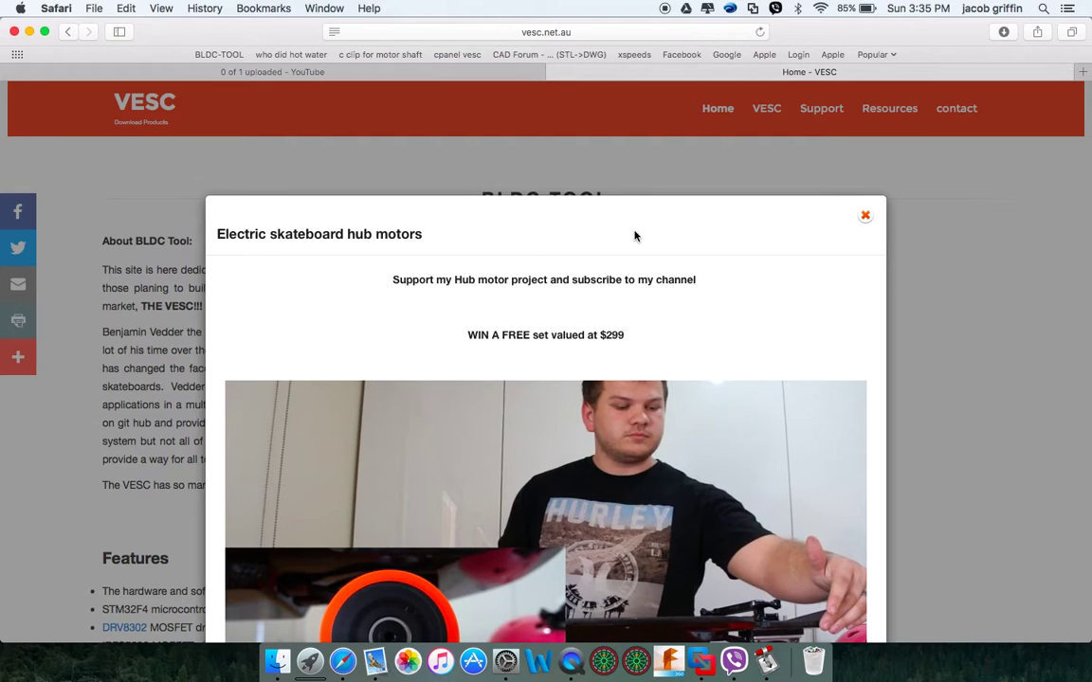
pyautogui.scroll(-3, 809, 274)
pyautogui.scroll(-2, 809, 274)
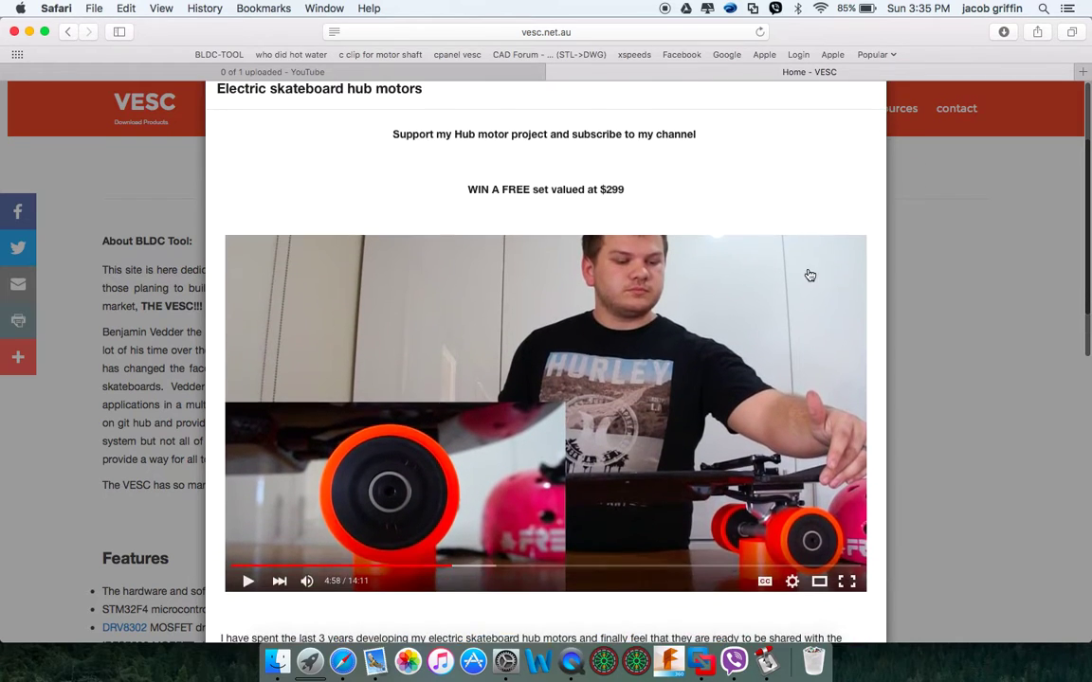
pyautogui.scroll(2, 809, 274)
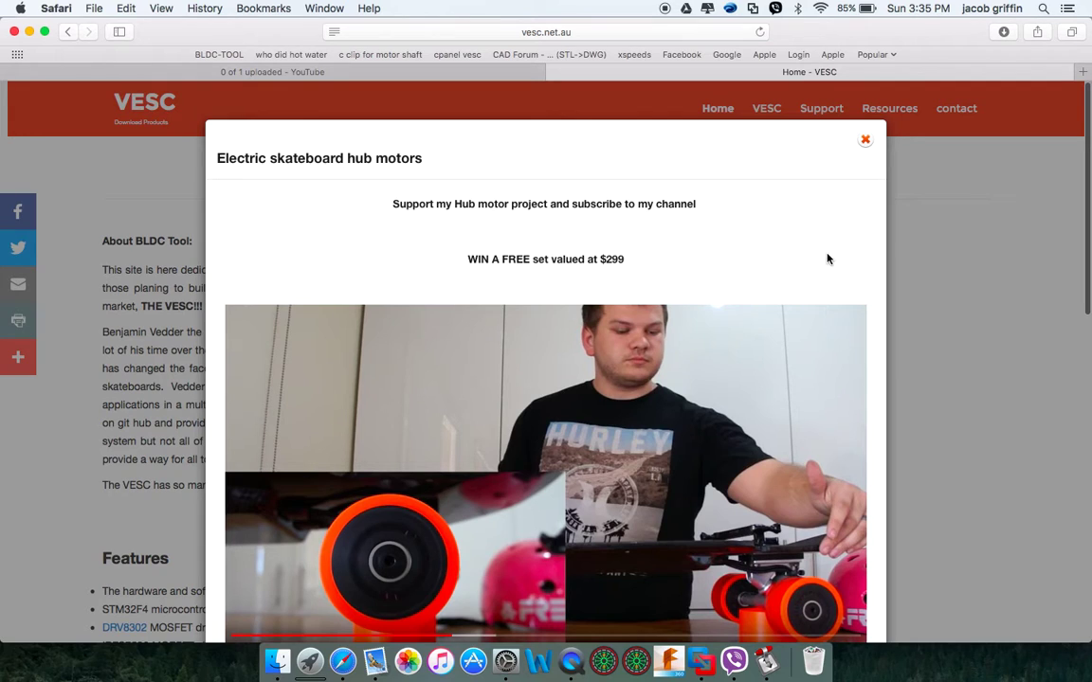
pyautogui.scroll(-10, 827, 259)
pyautogui.scroll(-5, 827, 258)
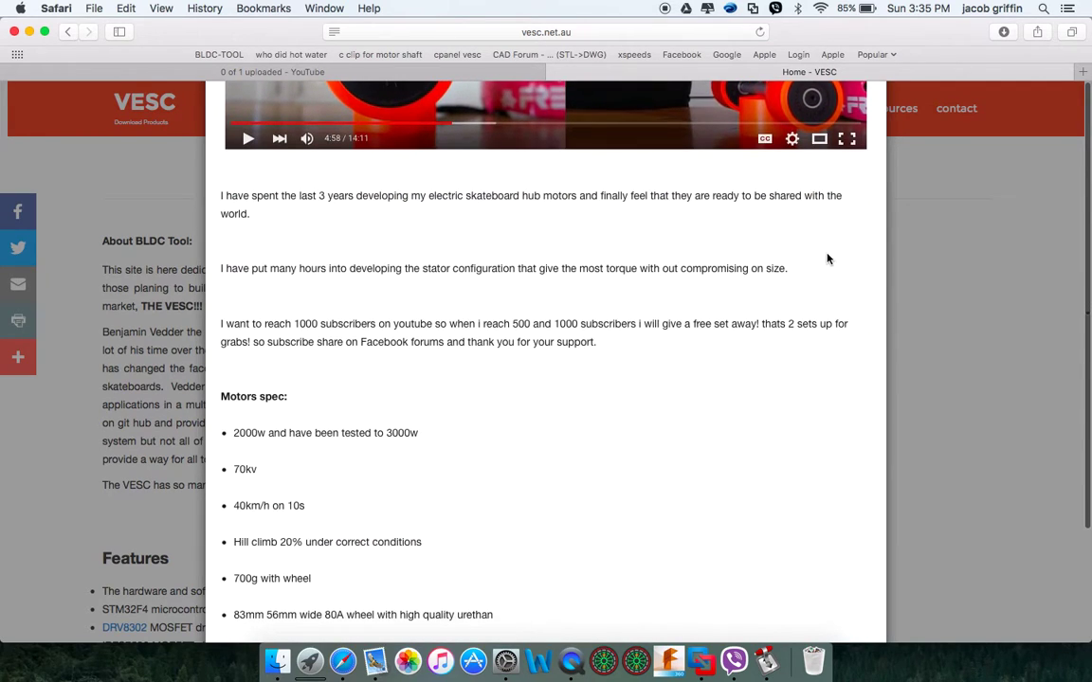
pyautogui.scroll(4, 828, 259)
pyautogui.scroll(10, 828, 258)
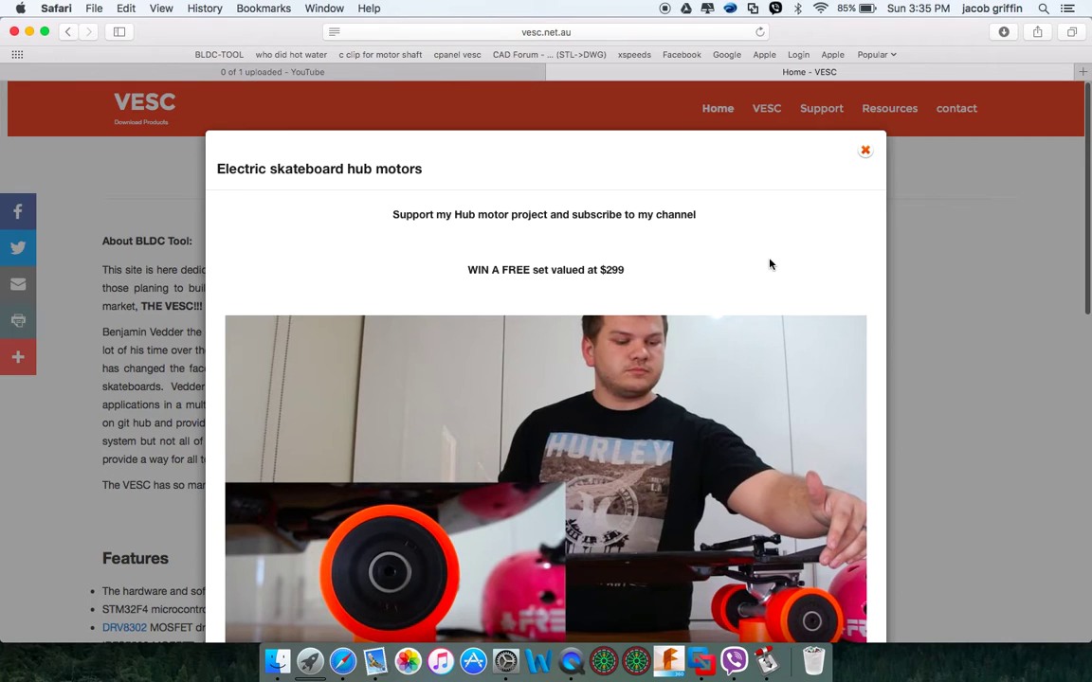
pyautogui.scroll(-10, 769, 264)
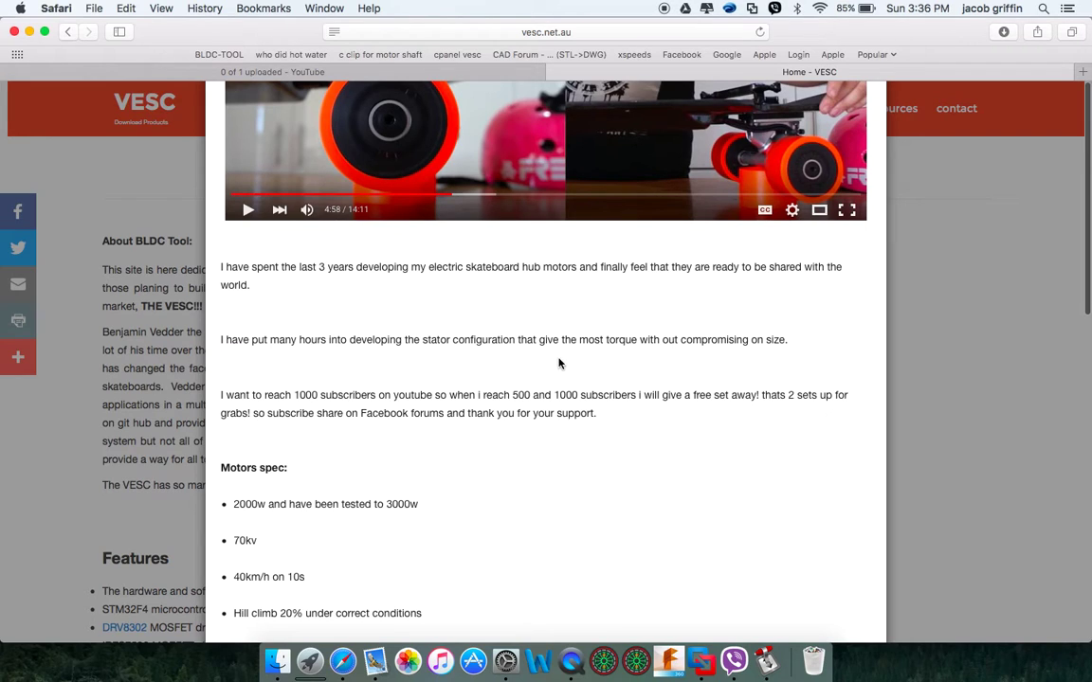
pyautogui.scroll(2, 628, 360)
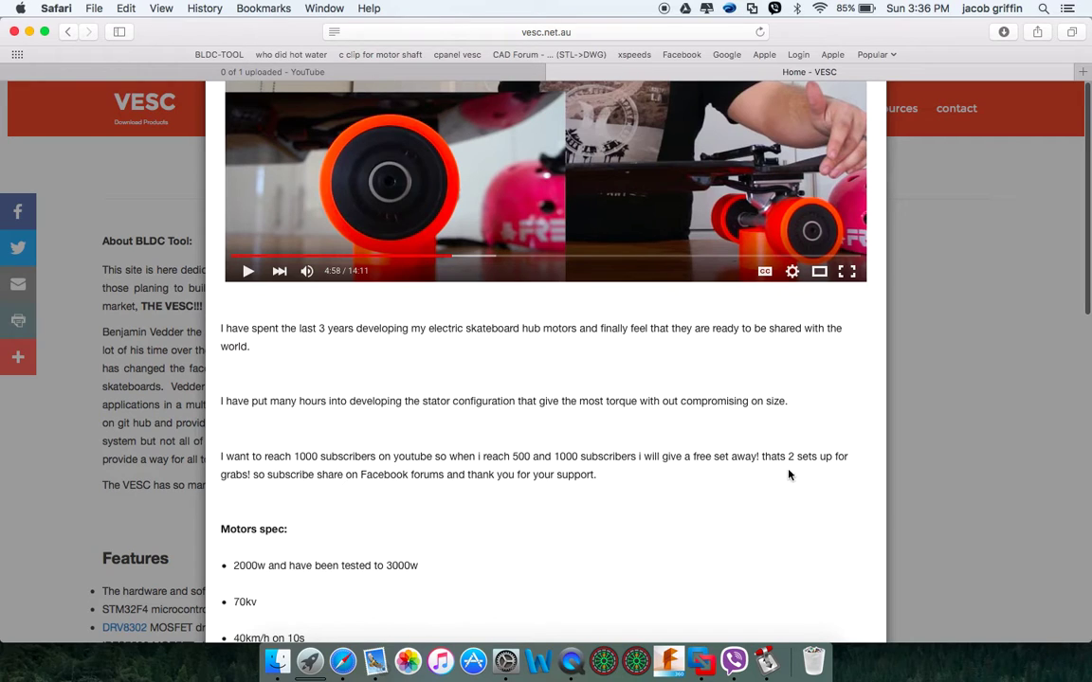
pyautogui.scroll(2, 712, 448)
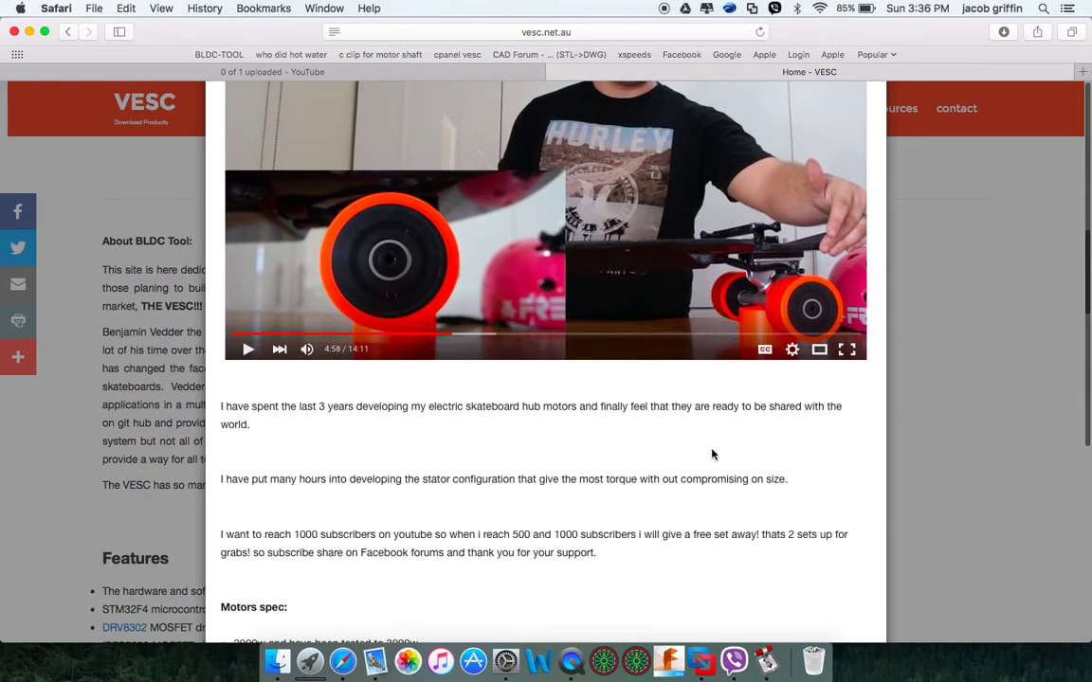
pyautogui.scroll(2, 711, 455)
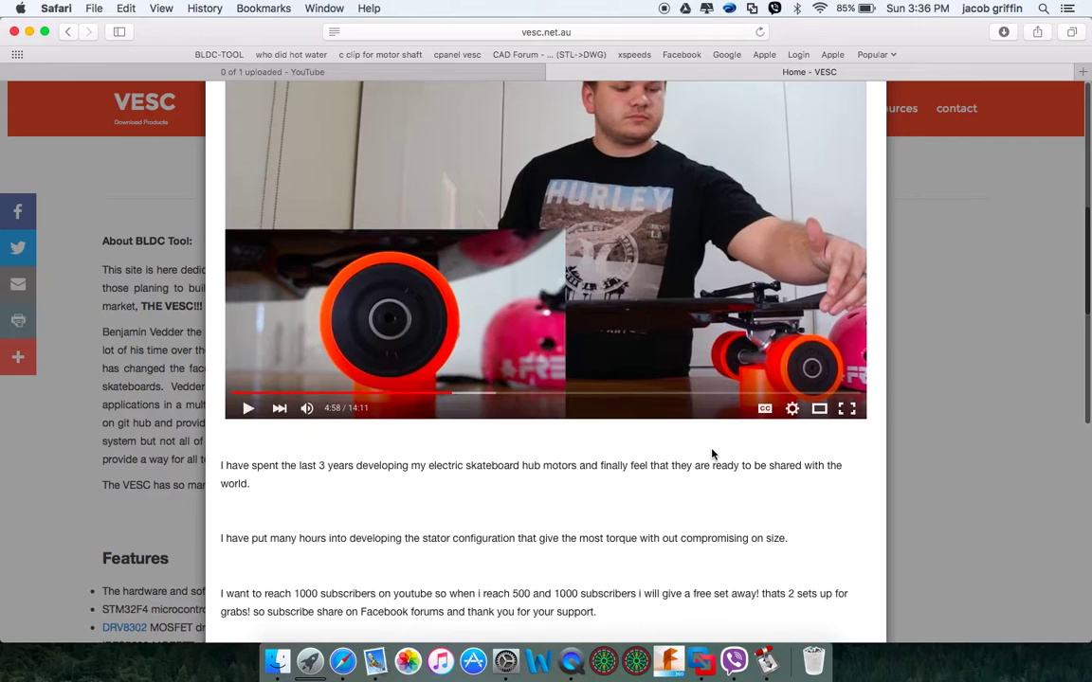
pyautogui.scroll(3, 712, 454)
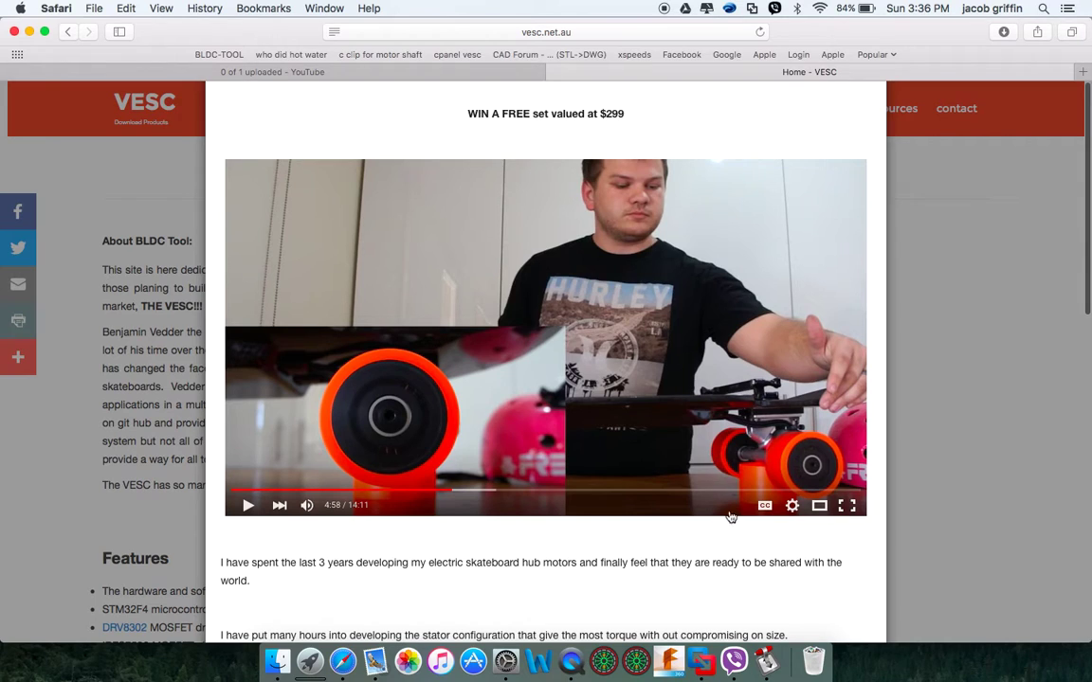
pyautogui.scroll(-10, 641, 541)
pyautogui.scroll(5, 641, 541)
pyautogui.scroll(-7, 641, 542)
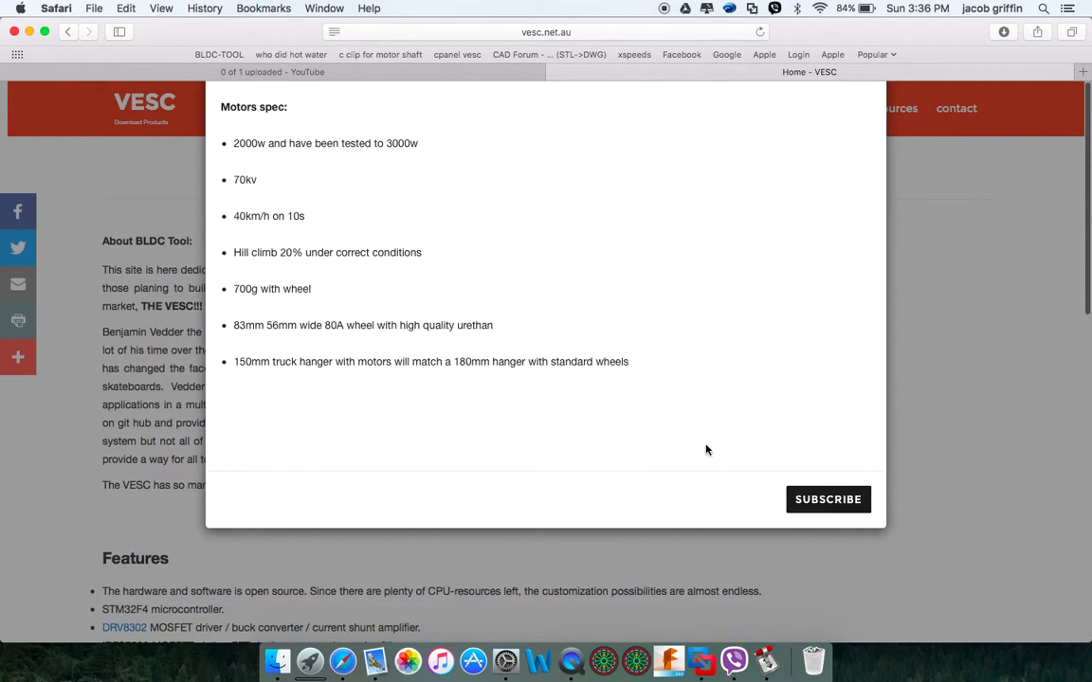
pyautogui.scroll(7, 634, 394)
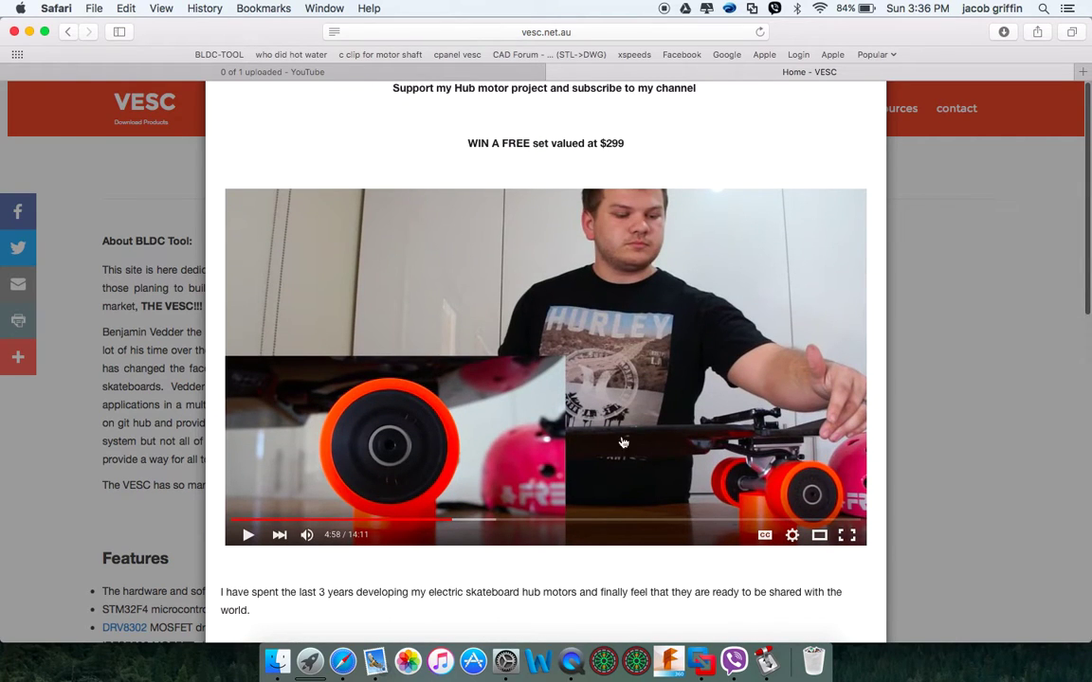
pyautogui.scroll(4, 763, 197)
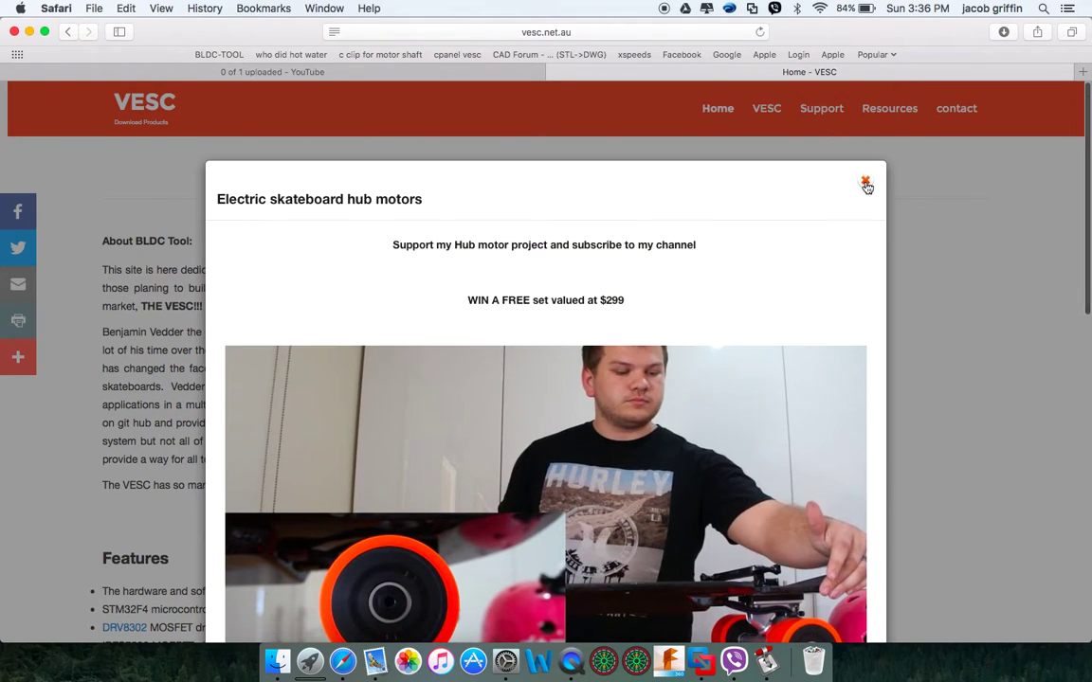
# Close the hub motors popup and skim the About and Features sections, returning to the top
pyautogui.click(865, 183)
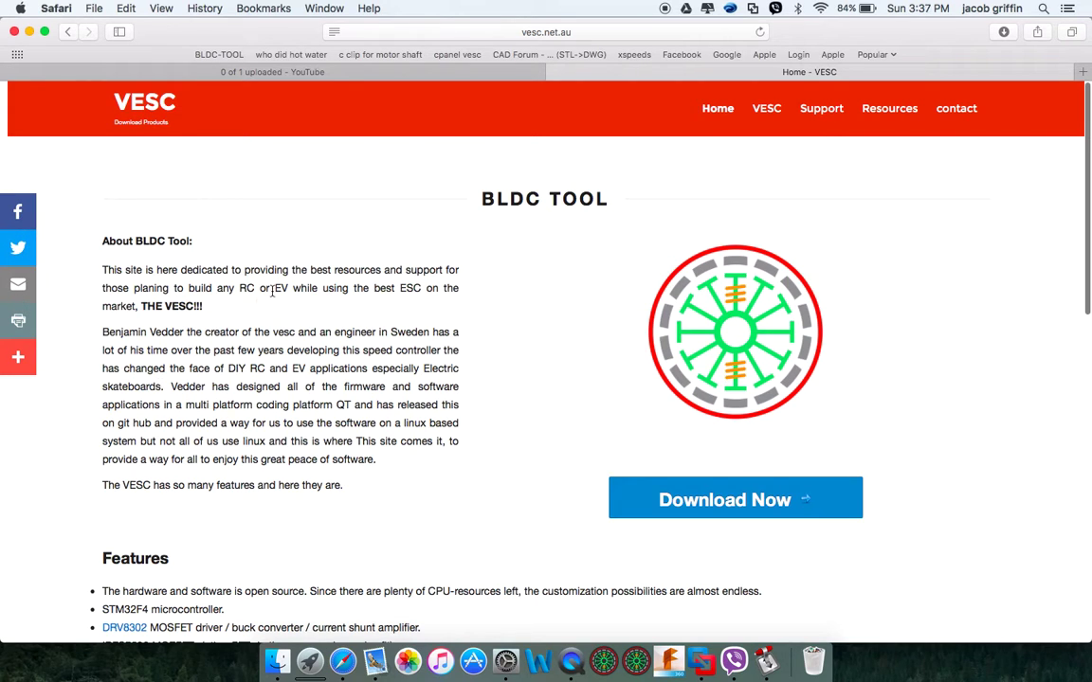
pyautogui.scroll(-2, 429, 343)
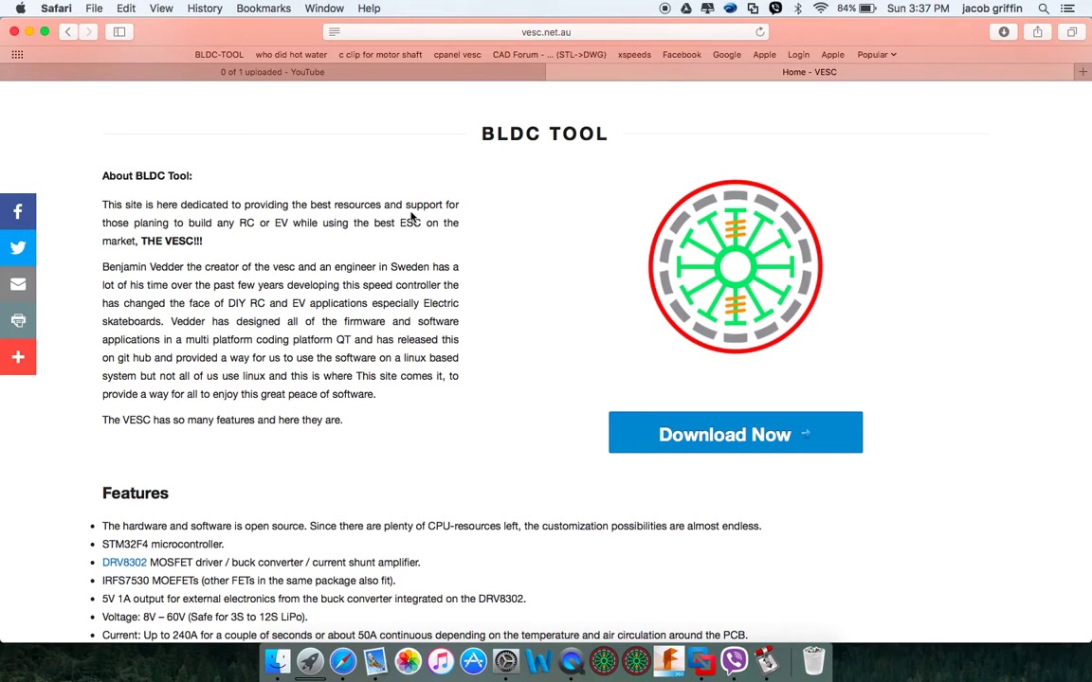
pyautogui.scroll(-8, 445, 456)
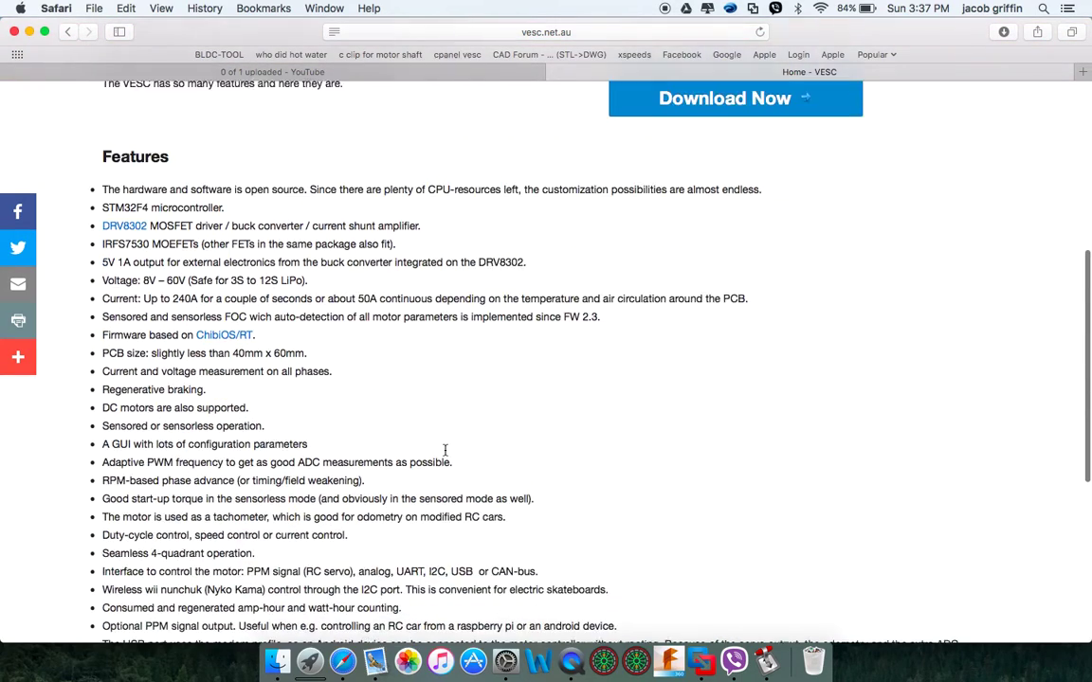
pyautogui.scroll(-4, 343, 448)
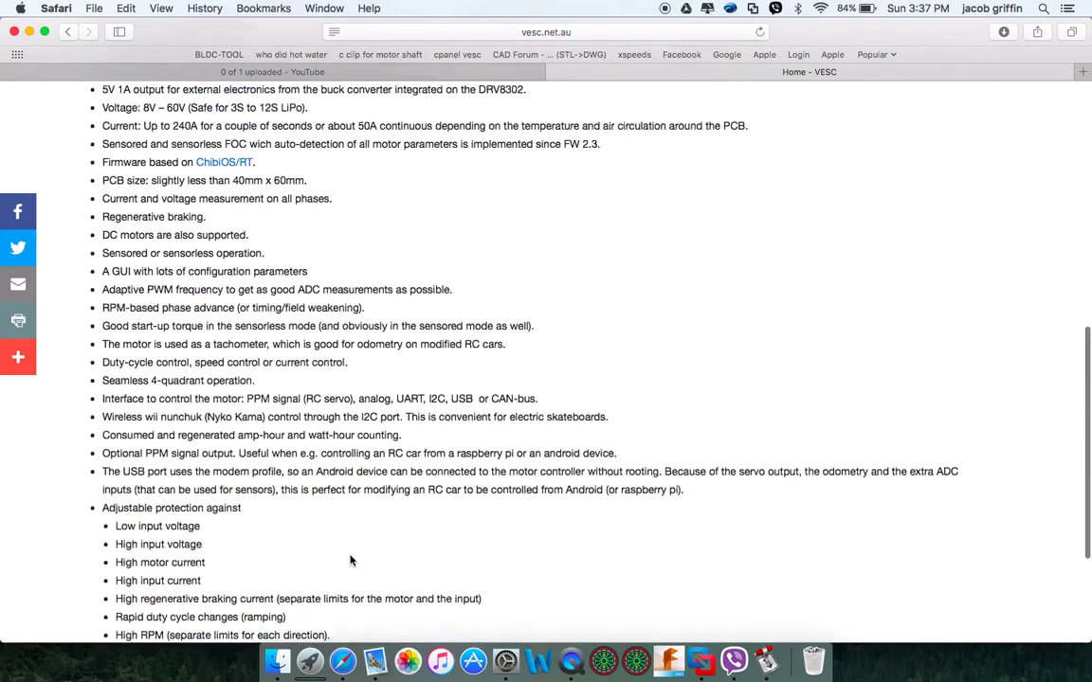
pyautogui.scroll(2, 346, 492)
pyautogui.scroll(-2, 350, 557)
pyautogui.scroll(-7, 350, 568)
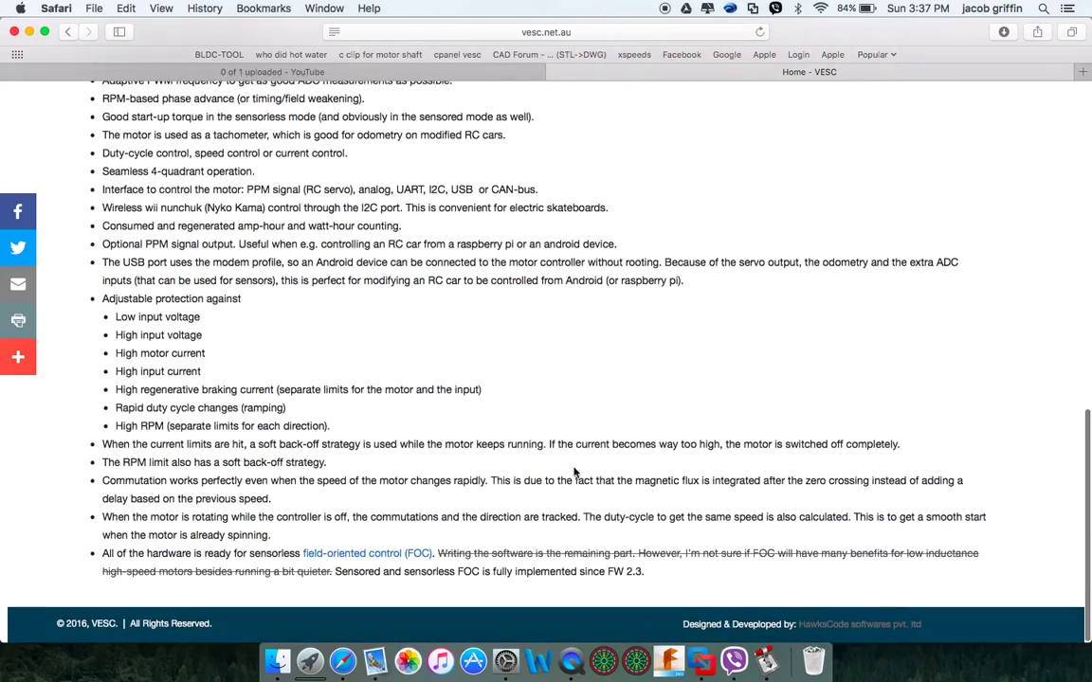
pyautogui.scroll(14, 666, 461)
pyautogui.scroll(4, 666, 462)
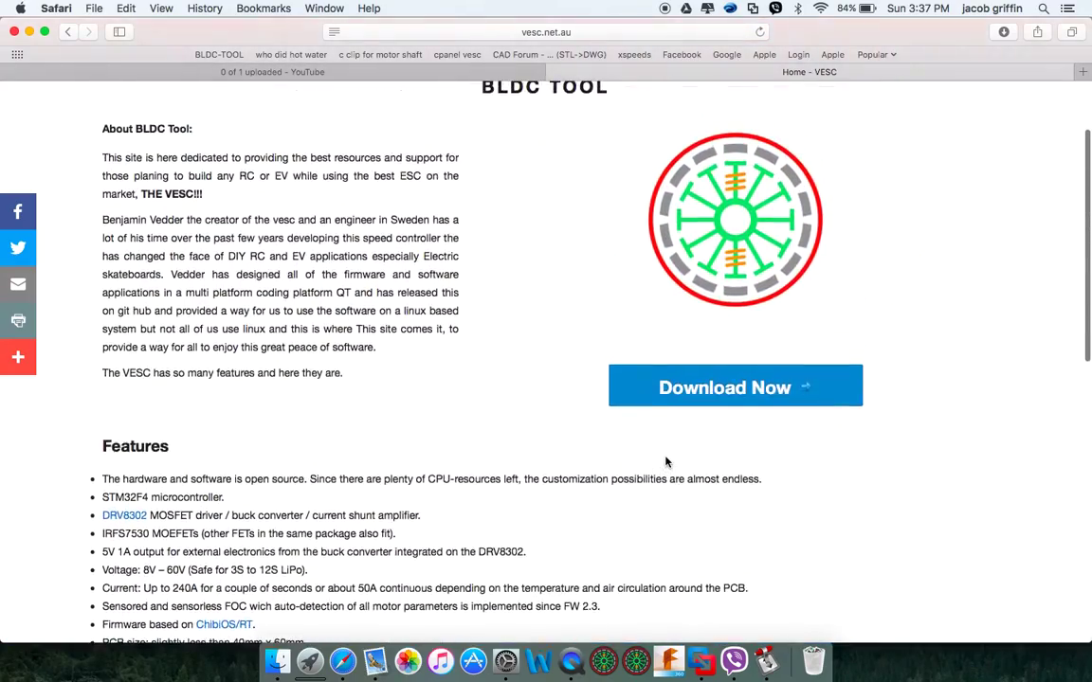
pyautogui.scroll(1, 574, 262)
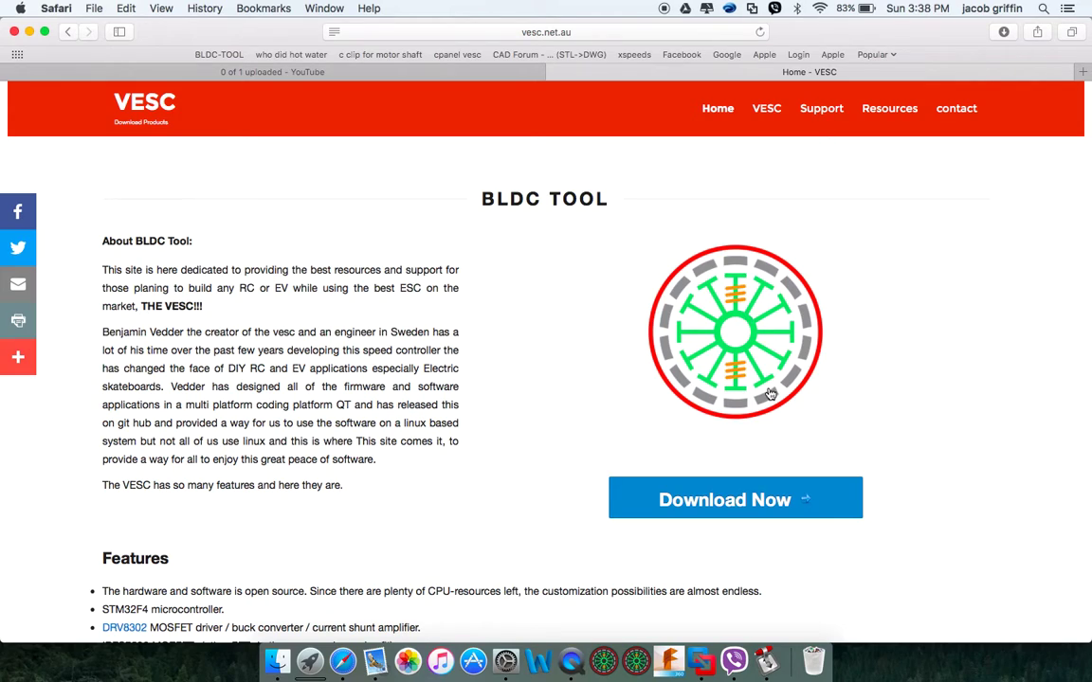
# Open the Download Now page offering BLDC Tool V2.16 for Linux, Windows and OSX
pyautogui.click(746, 504)
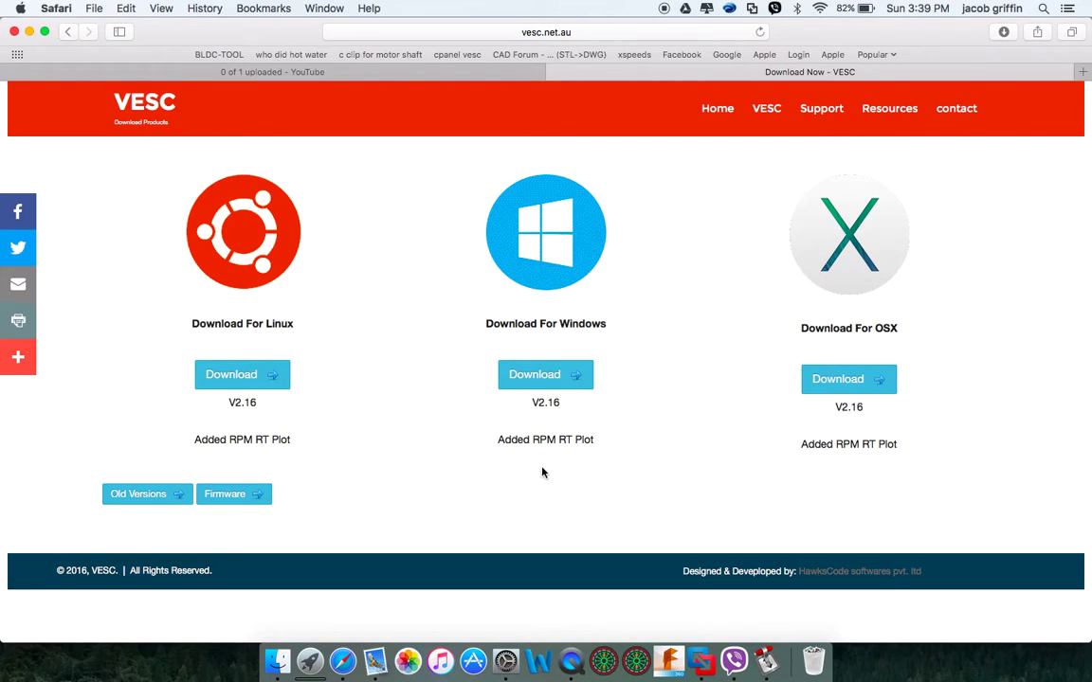
# Choose the OSX download and skip the VESC order and support package offer
pyautogui.click(882, 381)
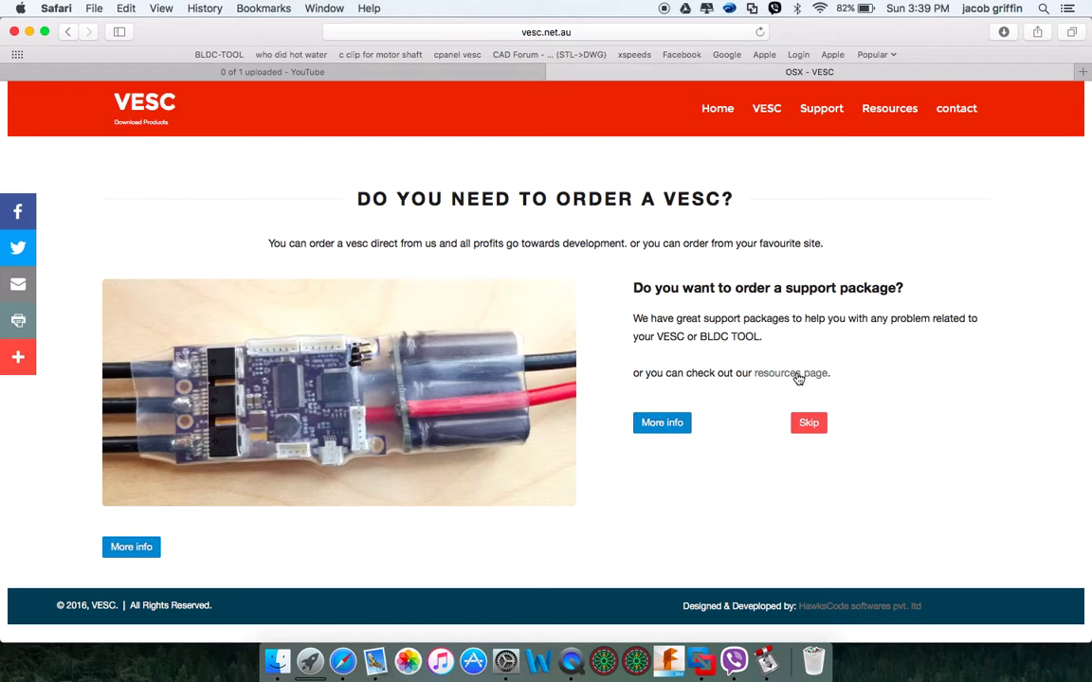
pyautogui.click(812, 431)
pyautogui.click(812, 428)
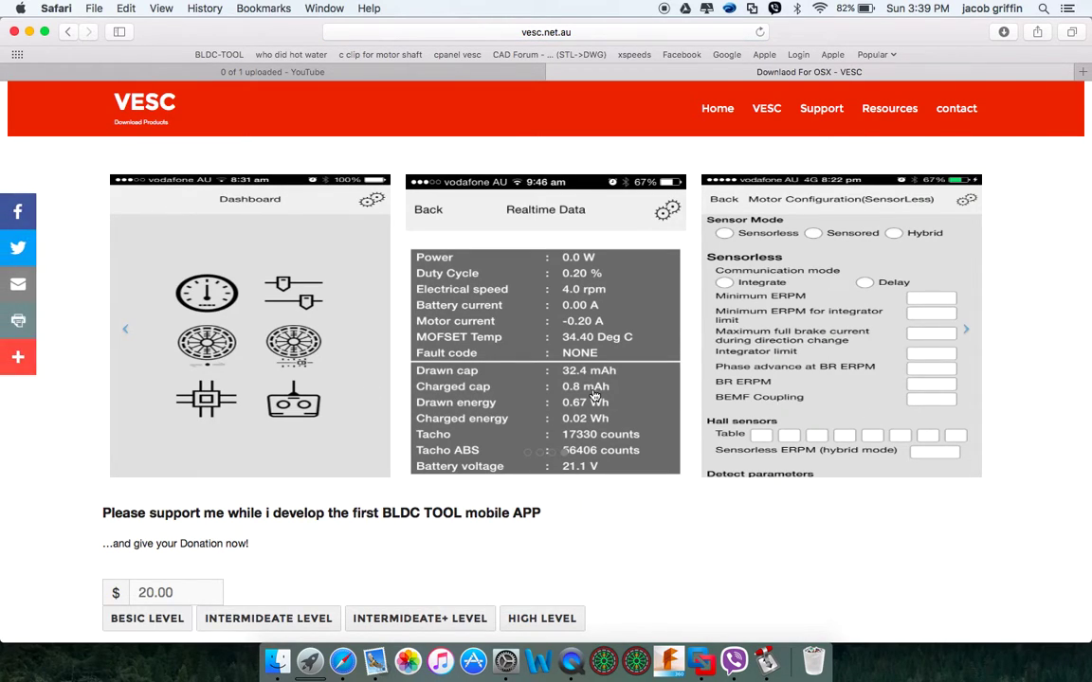
# Scroll down to the $20.00 donation box and the CLICK NOW FOR DOWNLOAD button
pyautogui.scroll(-2, 594, 395)
pyautogui.scroll(2, 536, 356)
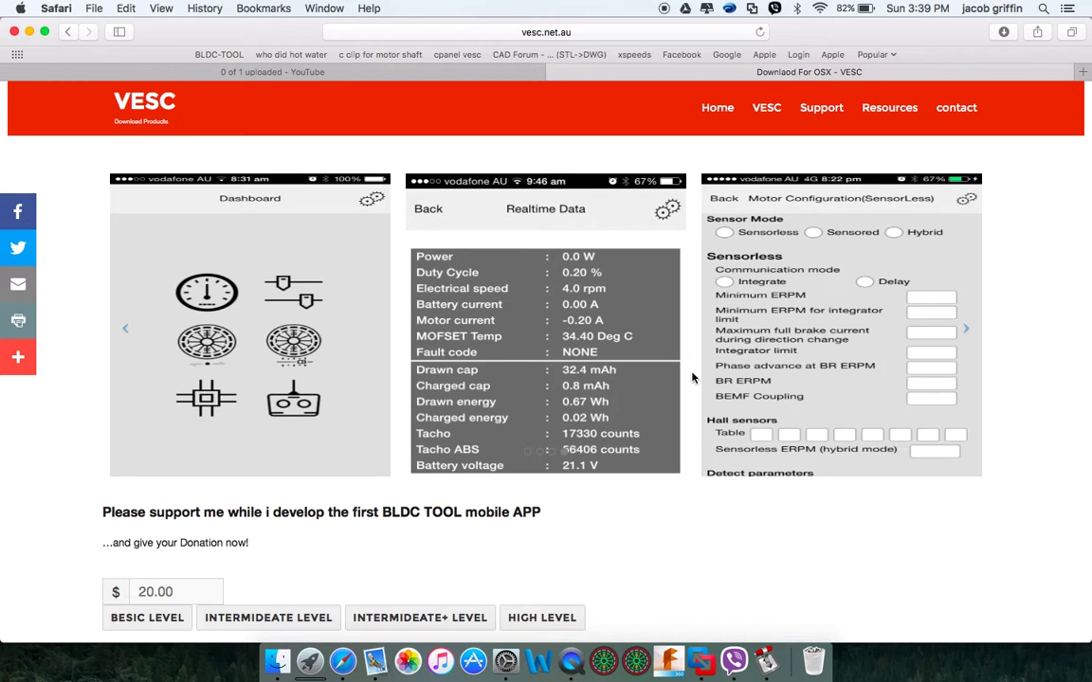
pyautogui.scroll(-3, 692, 379)
pyautogui.scroll(2, 692, 378)
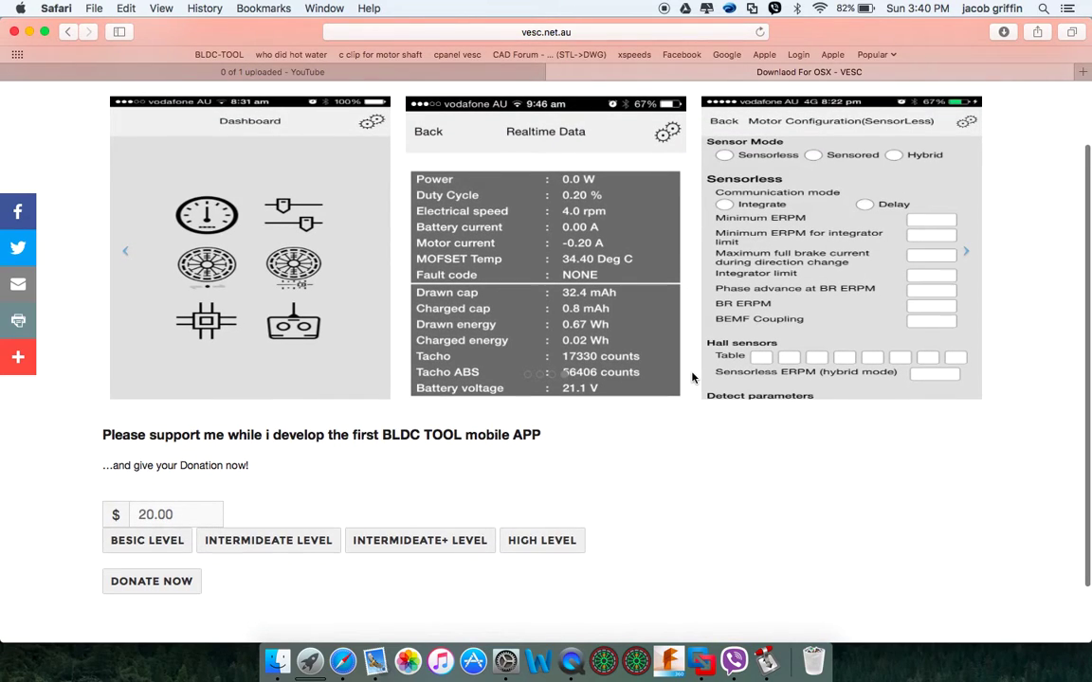
pyautogui.scroll(-1, 692, 379)
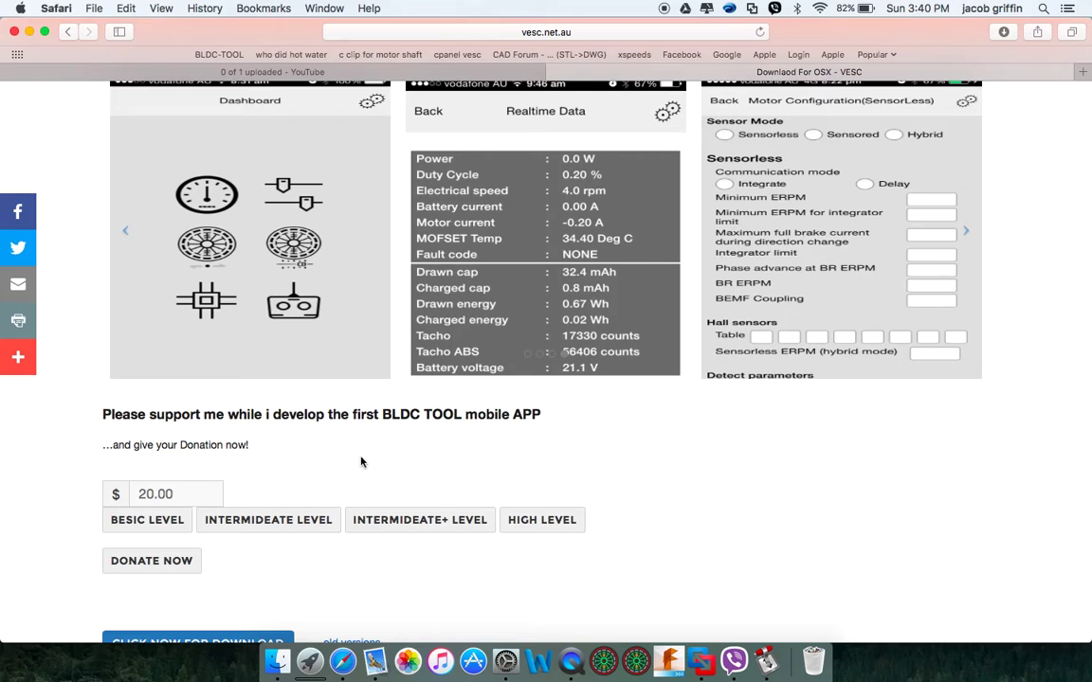
pyautogui.scroll(-2, 365, 463)
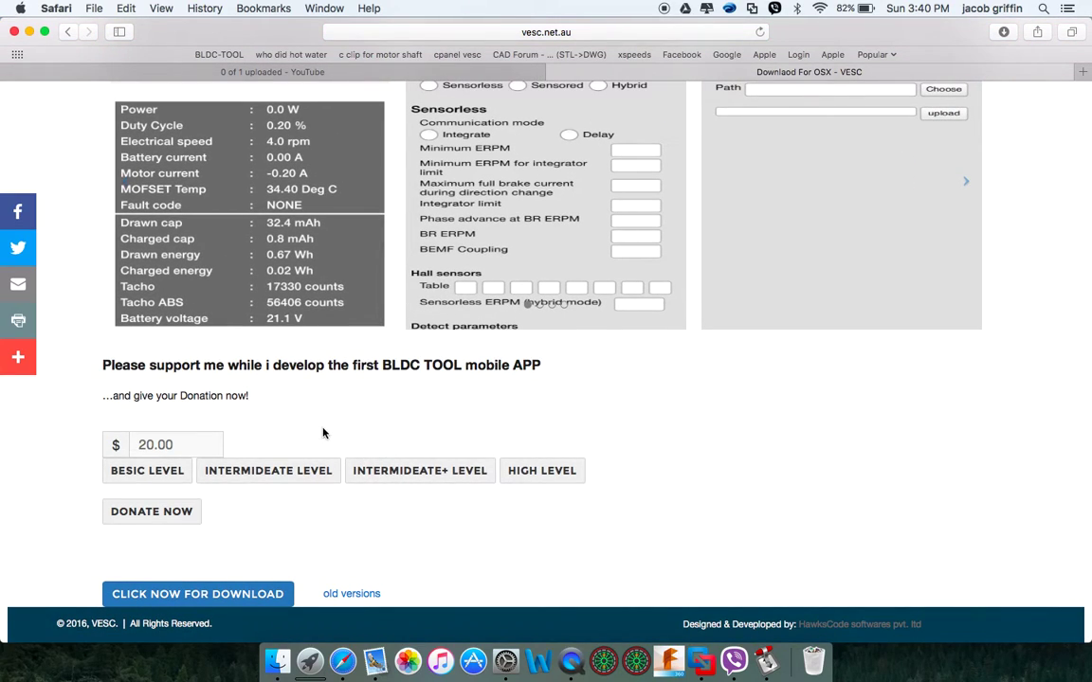
# Try the donation level presets, then change the amount from 20.00 to 200.00
pyautogui.click(149, 470)
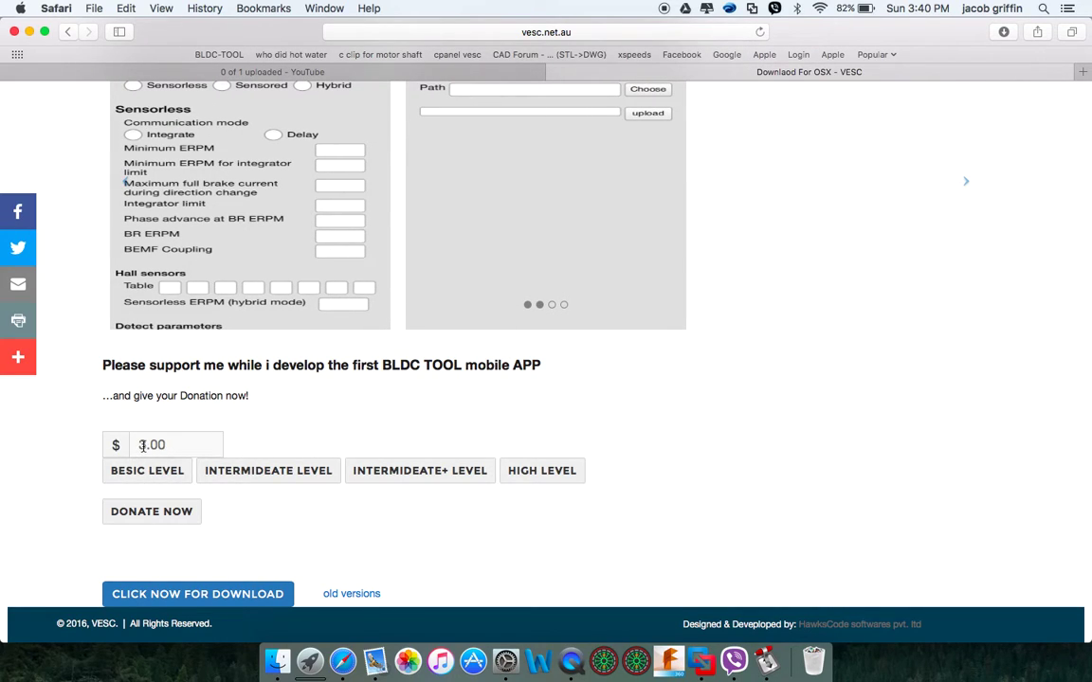
pyautogui.click(141, 446)
pyautogui.press('BackSpace')
pyautogui.write('1')
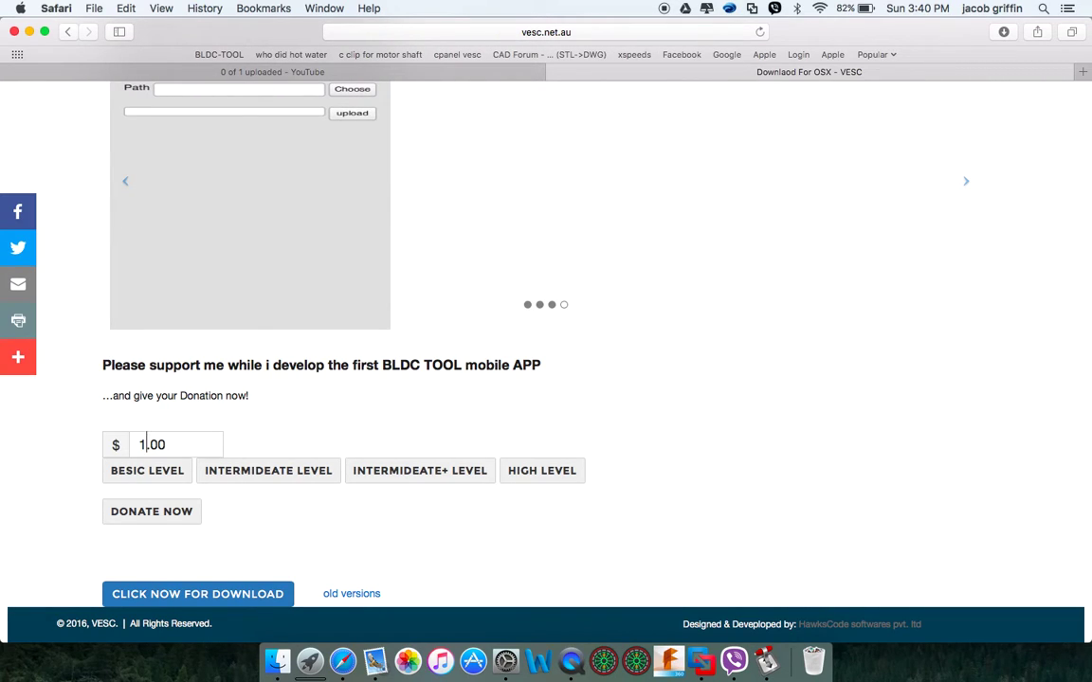
pyautogui.press('BackSpace')
pyautogui.click(243, 466)
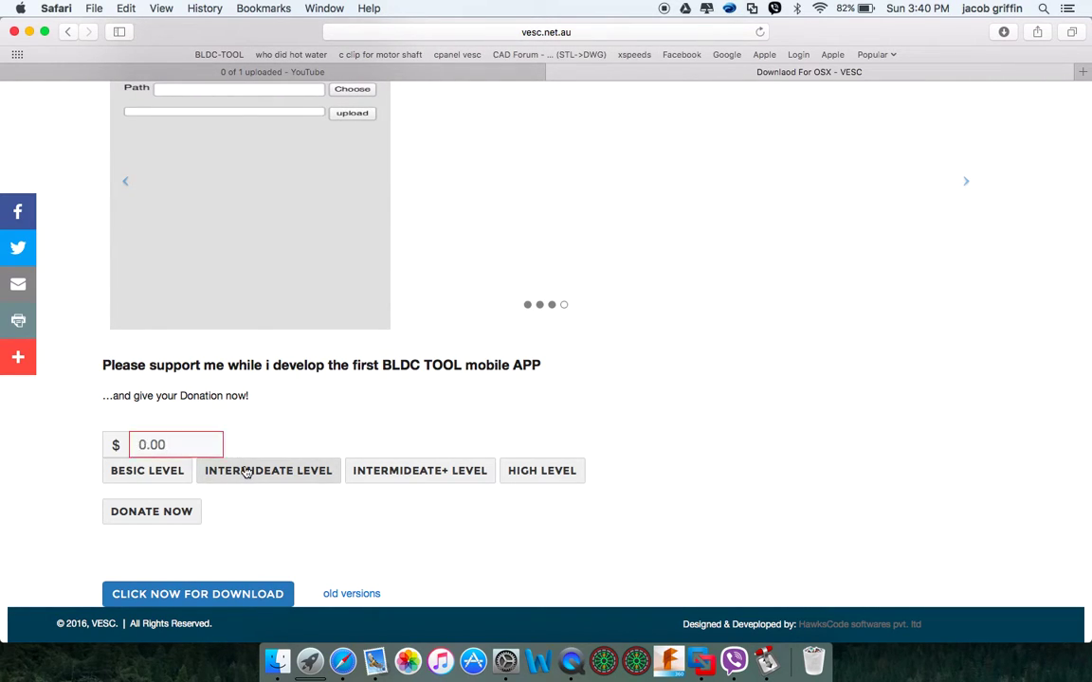
pyautogui.click(361, 471)
pyautogui.click(568, 470)
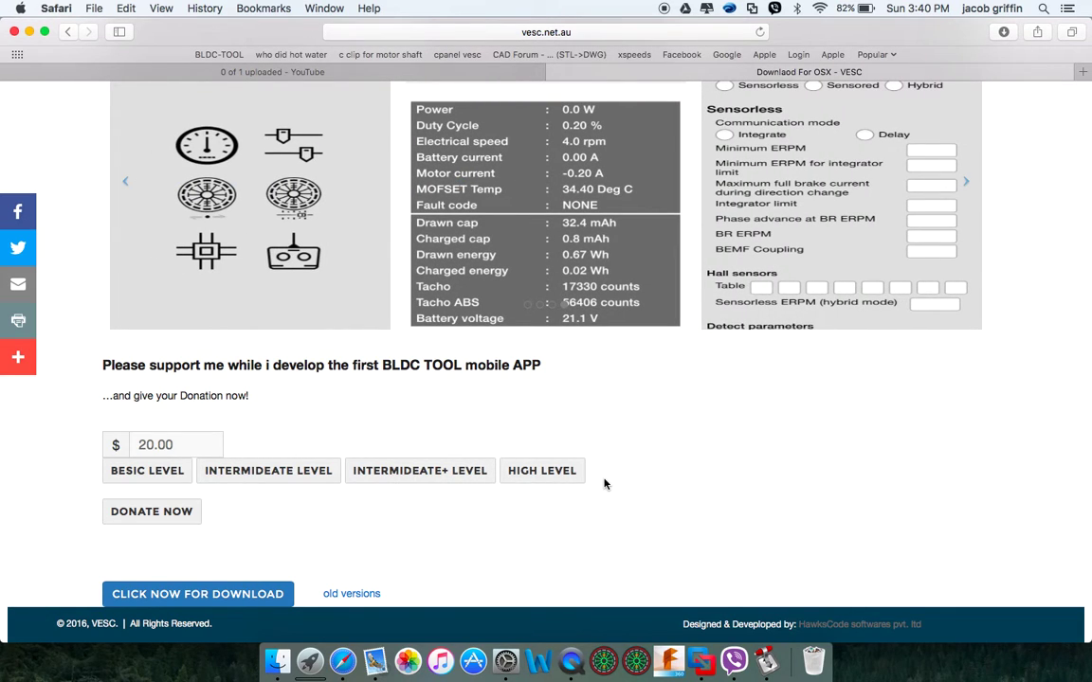
pyautogui.click(146, 445)
pyautogui.write('0')
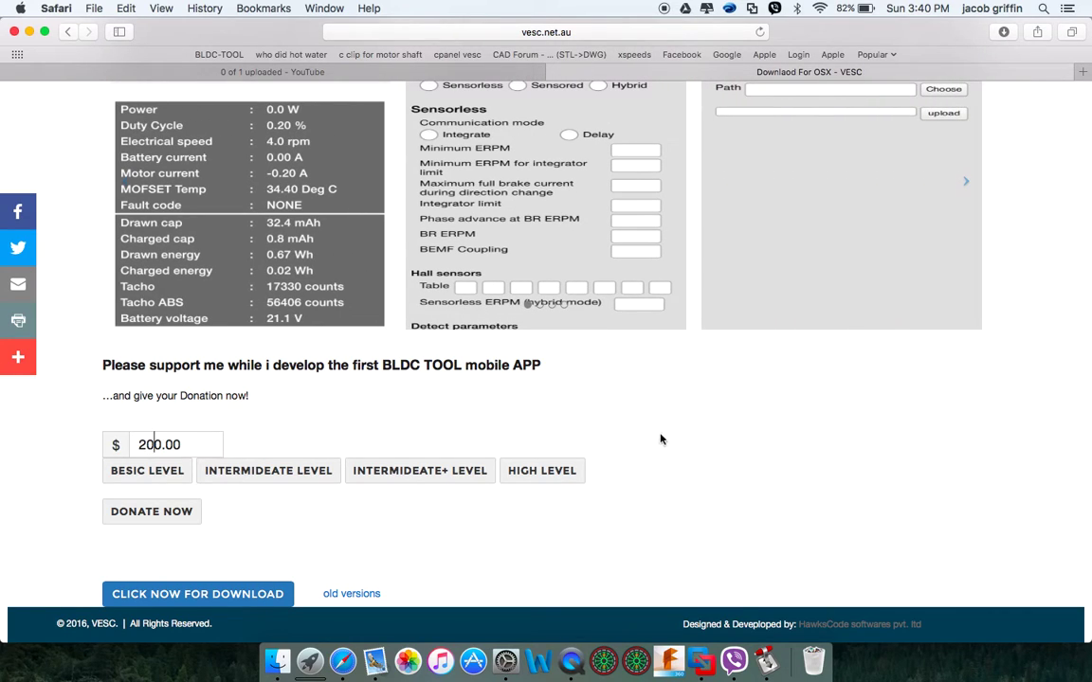
pyautogui.click(673, 512)
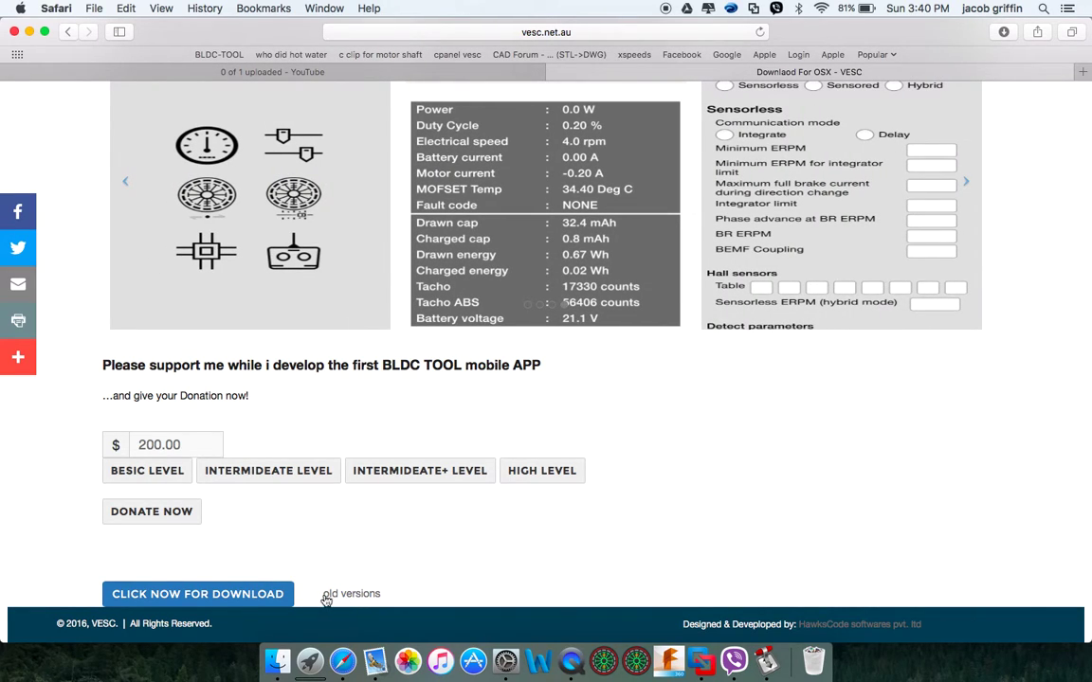
# Open the download form, enter your e-mail address and submit it to start the download
pyautogui.click(228, 593)
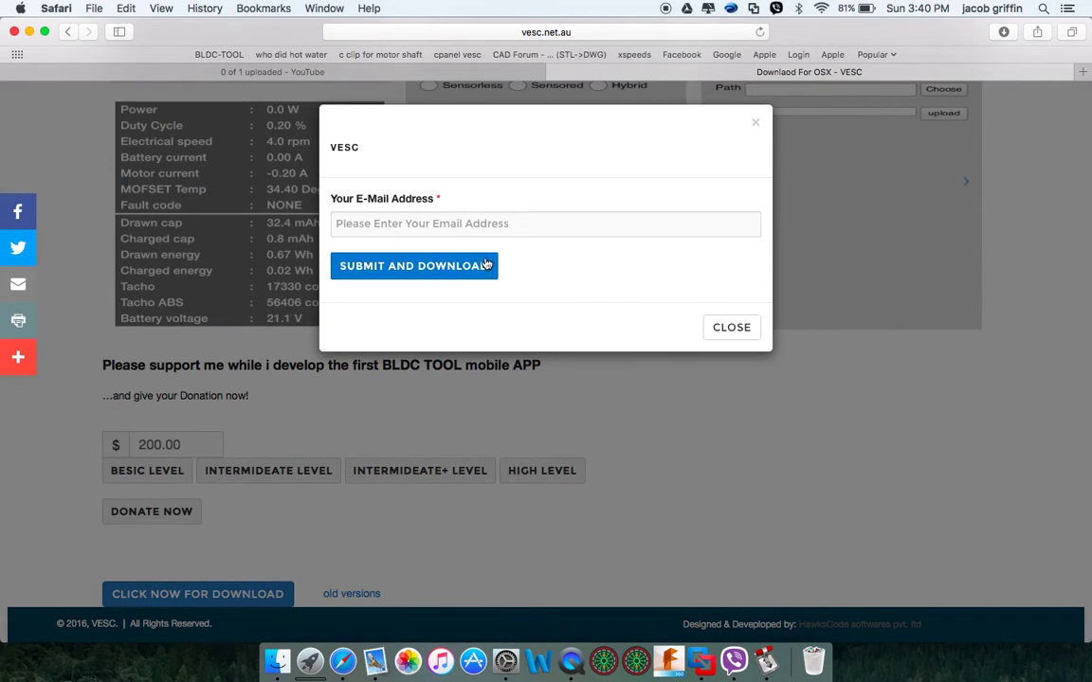
pyautogui.click(484, 227)
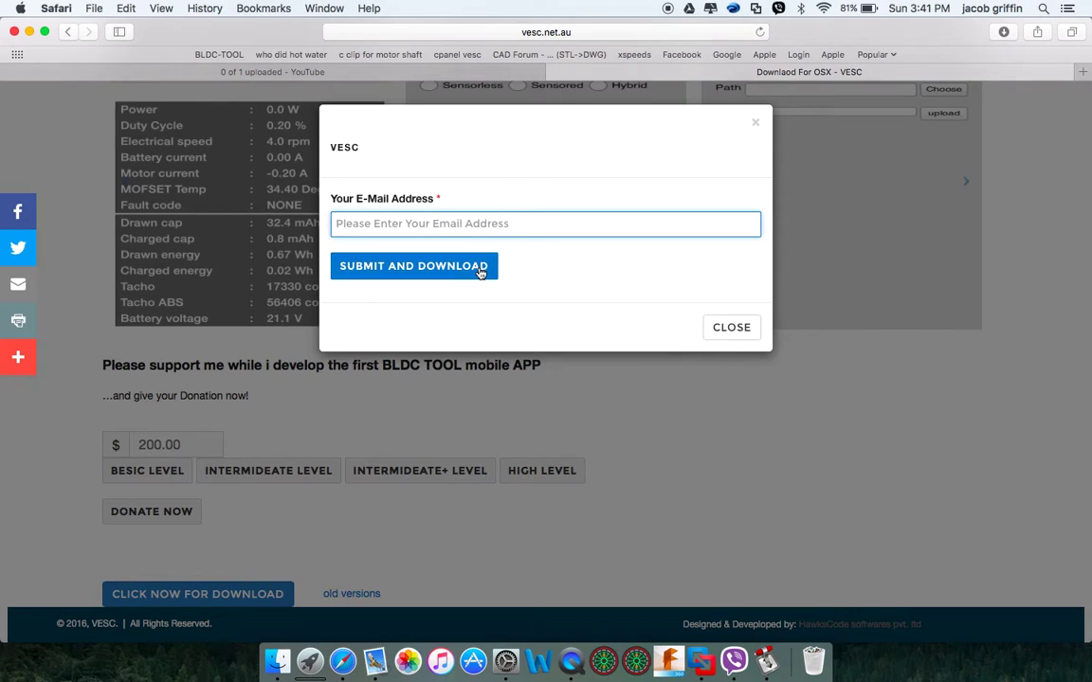
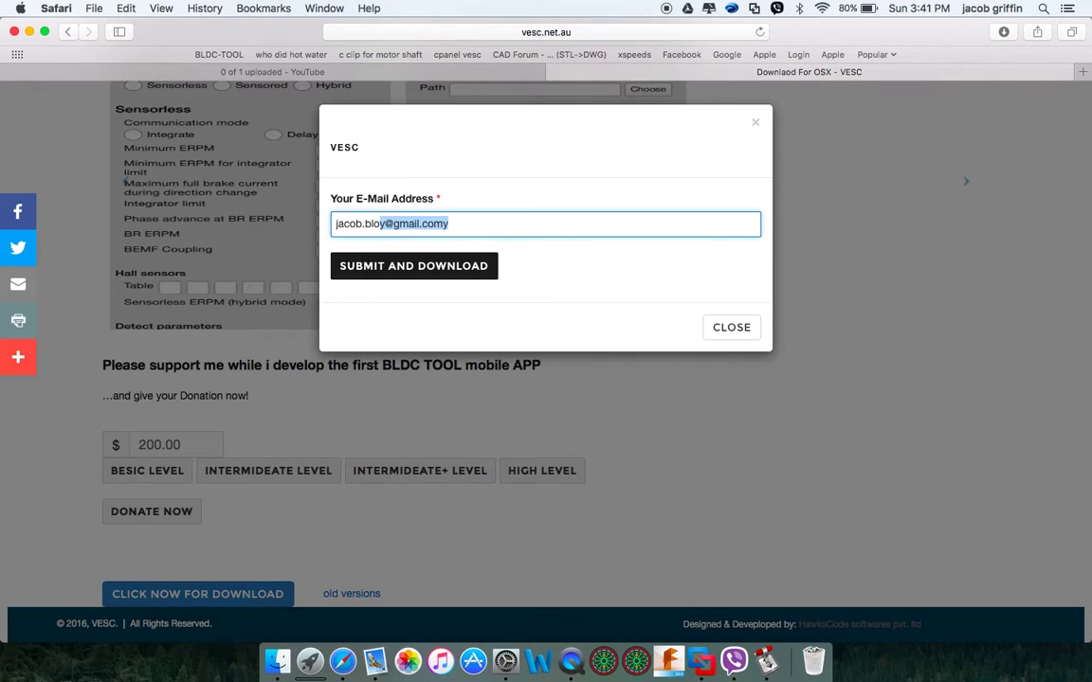
pyautogui.write('@')
pyautogui.press('BackSpace')
pyautogui.write('y')
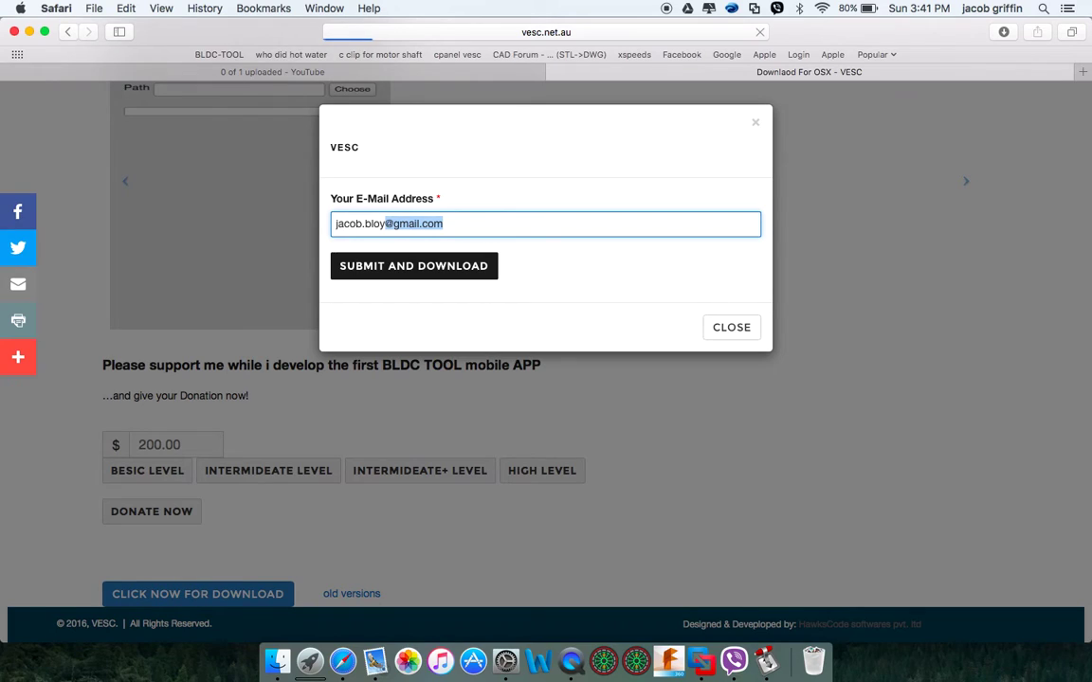
pyautogui.click(490, 274)
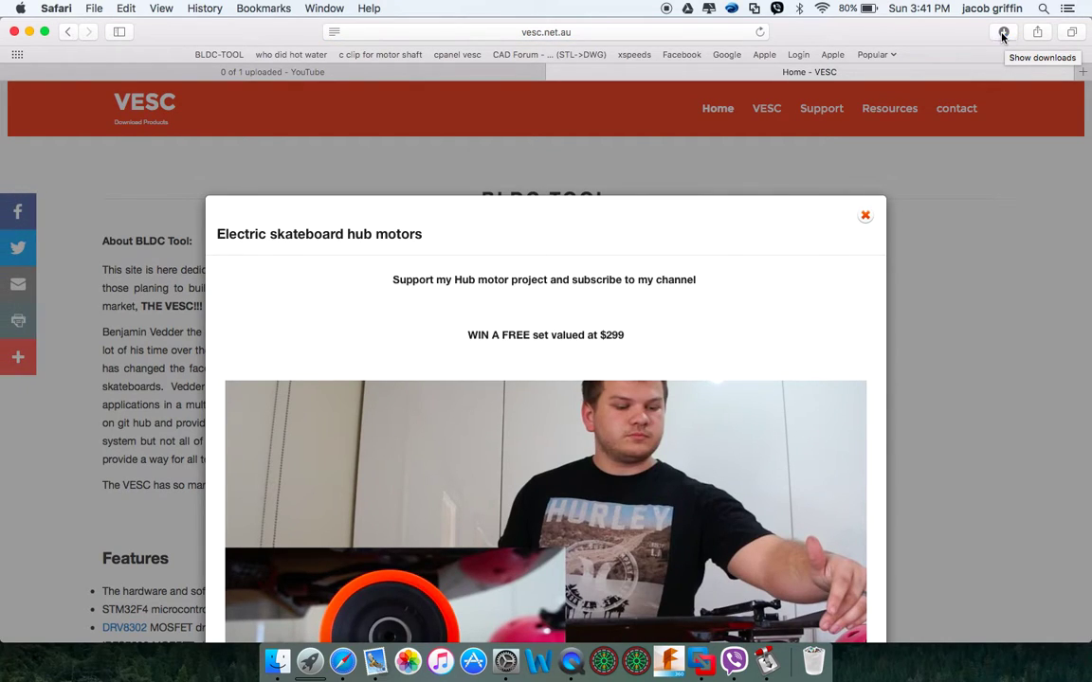
# Open BLDC_Tool-2.dmg from Safari's downloads and centre the installer window
pyautogui.click(1003, 34)
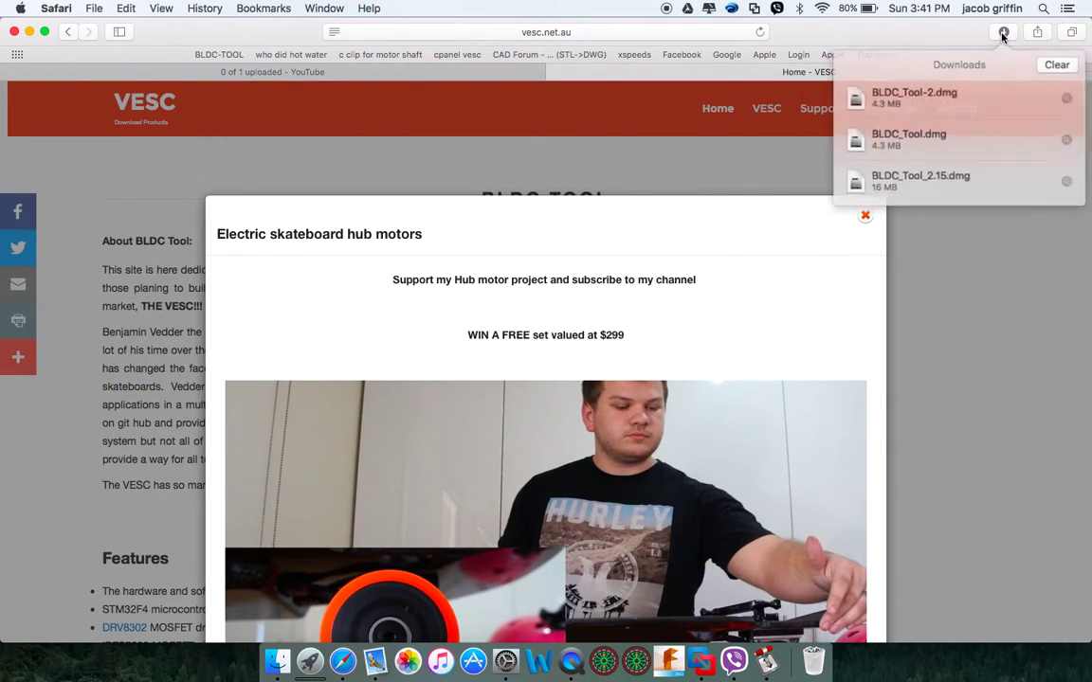
pyautogui.doubleClick(905, 95)
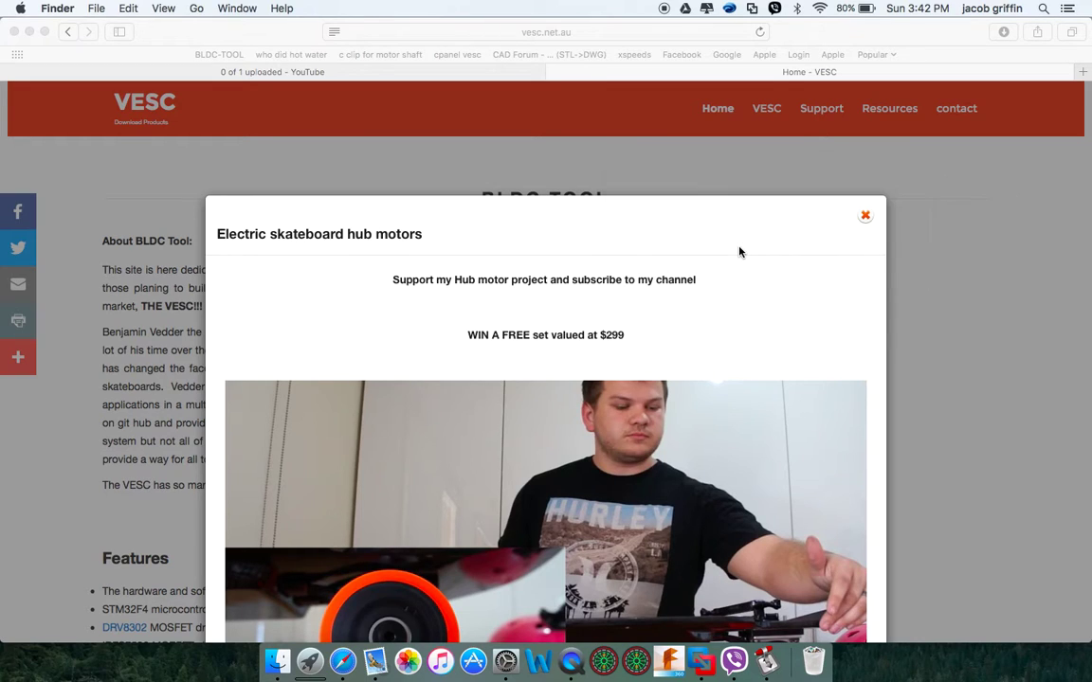
pyautogui.moveTo(341, 281); pyautogui.dragTo(503, 225)
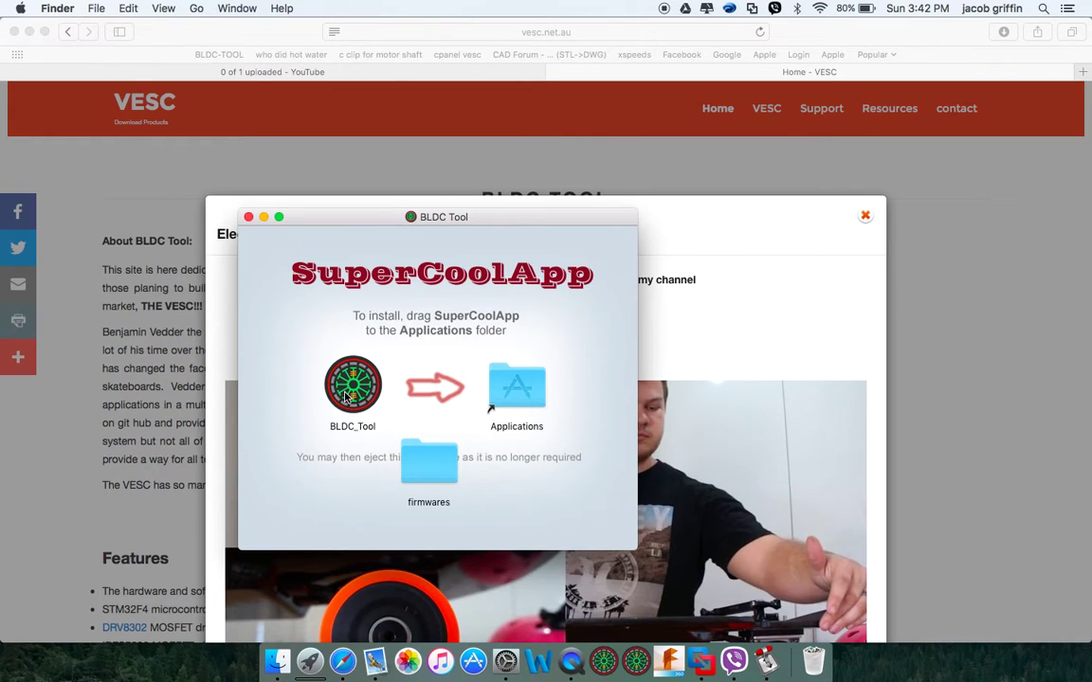
pyautogui.moveTo(356, 388); pyautogui.dragTo(358, 403)
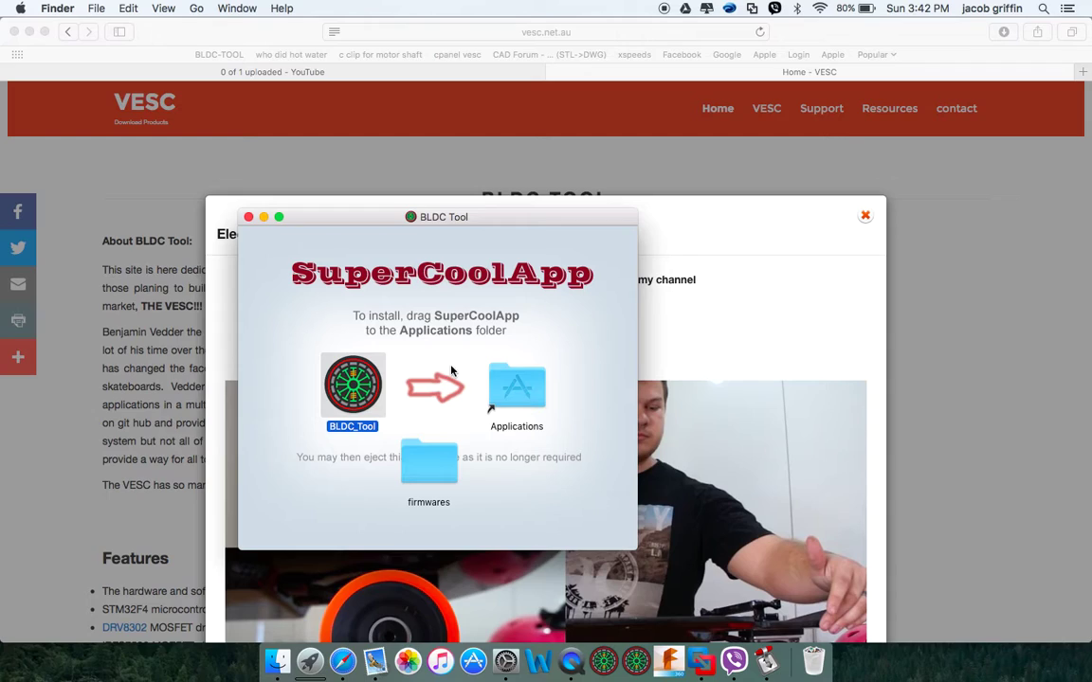
pyautogui.click(426, 462)
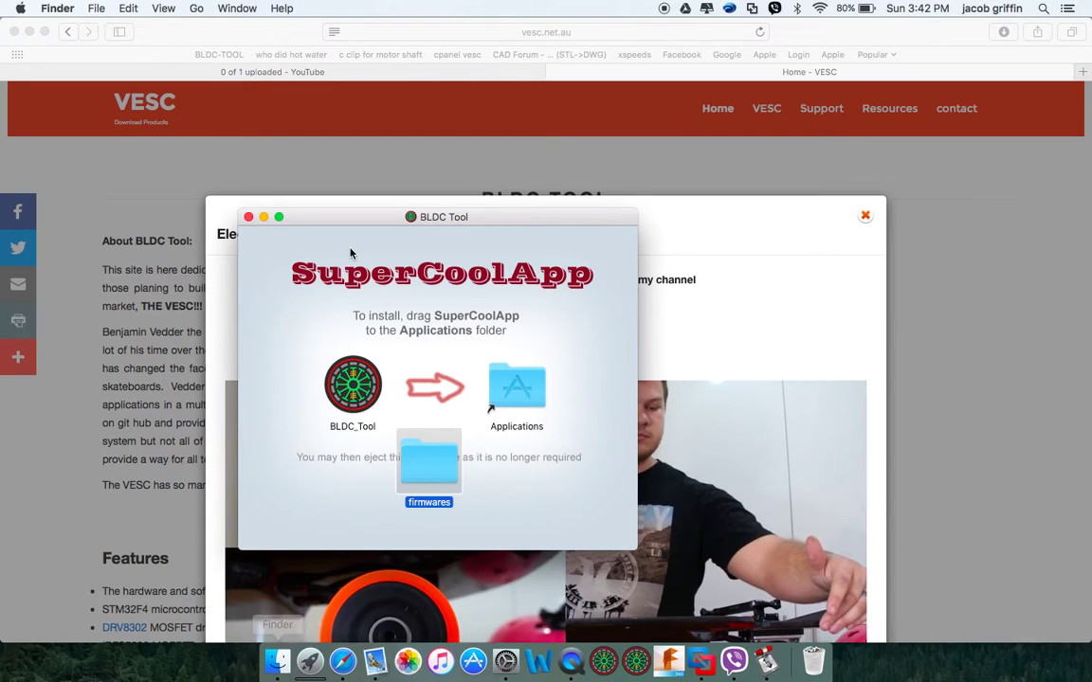
pyautogui.rightClick(281, 654)
pyautogui.click(382, 430)
pyautogui.press('super+n')
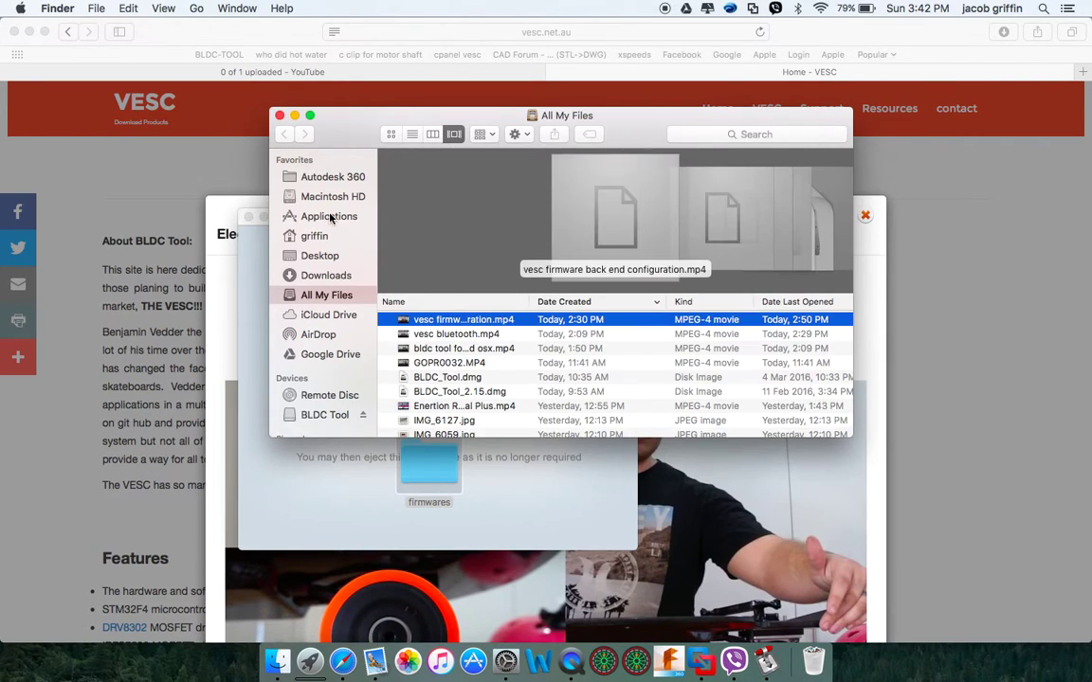
pyautogui.click(327, 196)
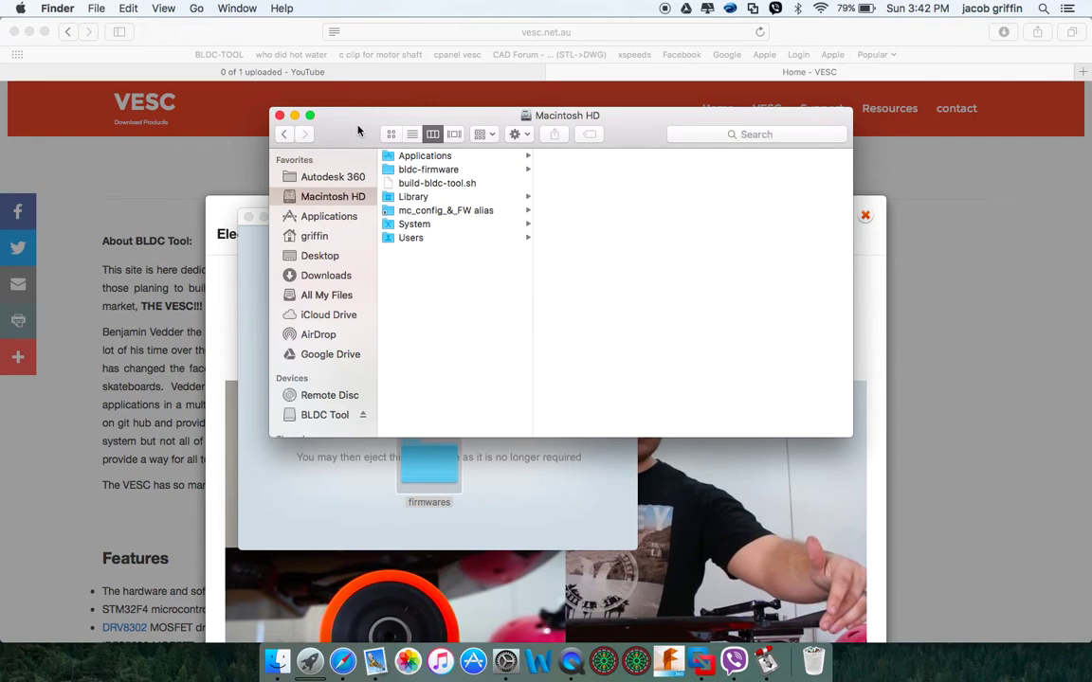
pyautogui.moveTo(358, 129); pyautogui.dragTo(517, 135)
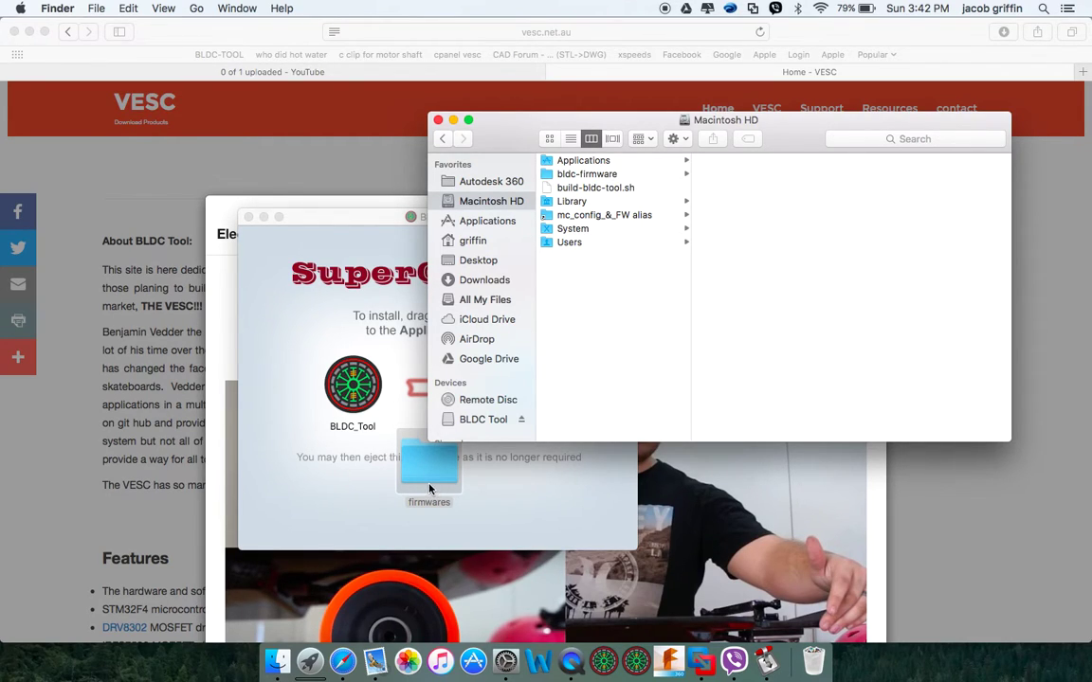
pyautogui.moveTo(427, 463); pyautogui.dragTo(621, 352)
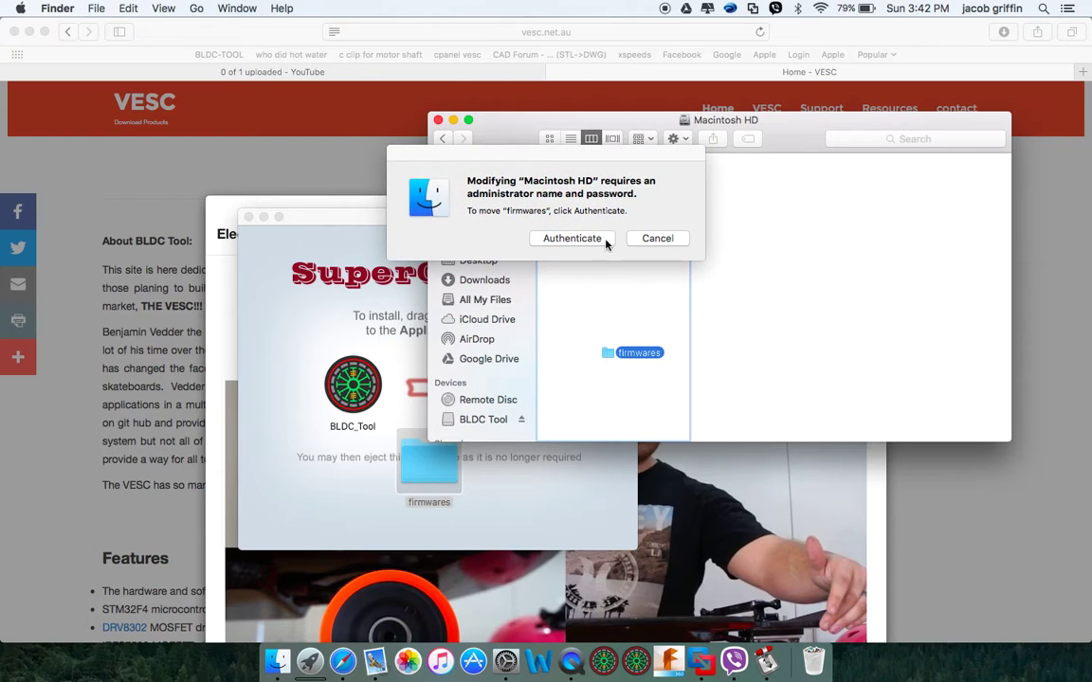
pyautogui.click(597, 243)
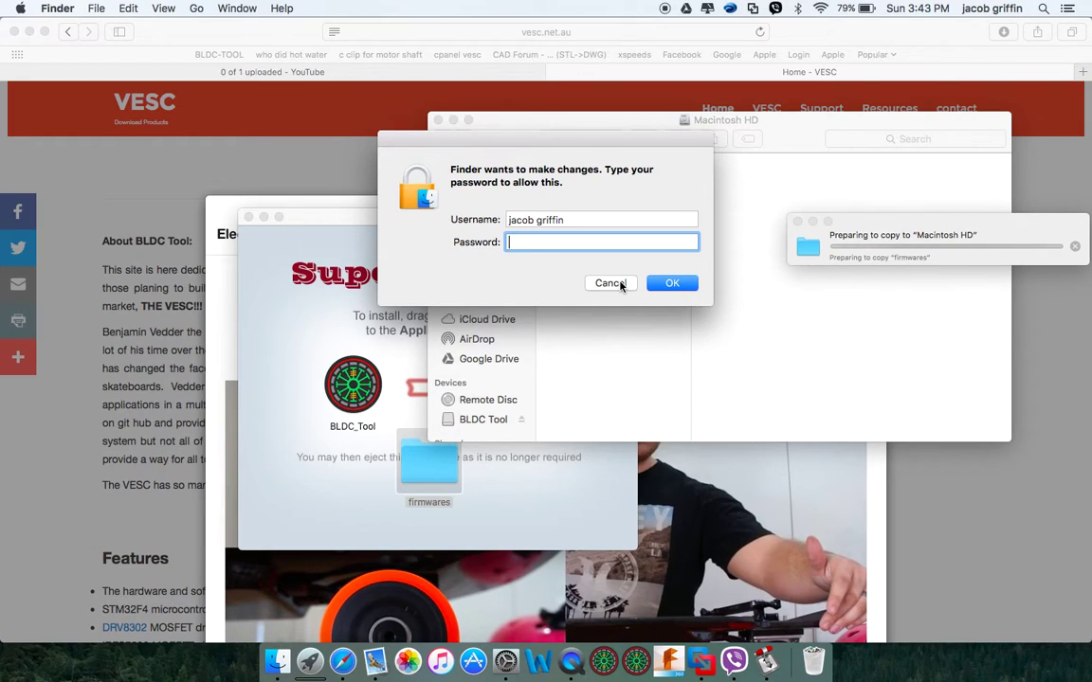
pyautogui.click(621, 285)
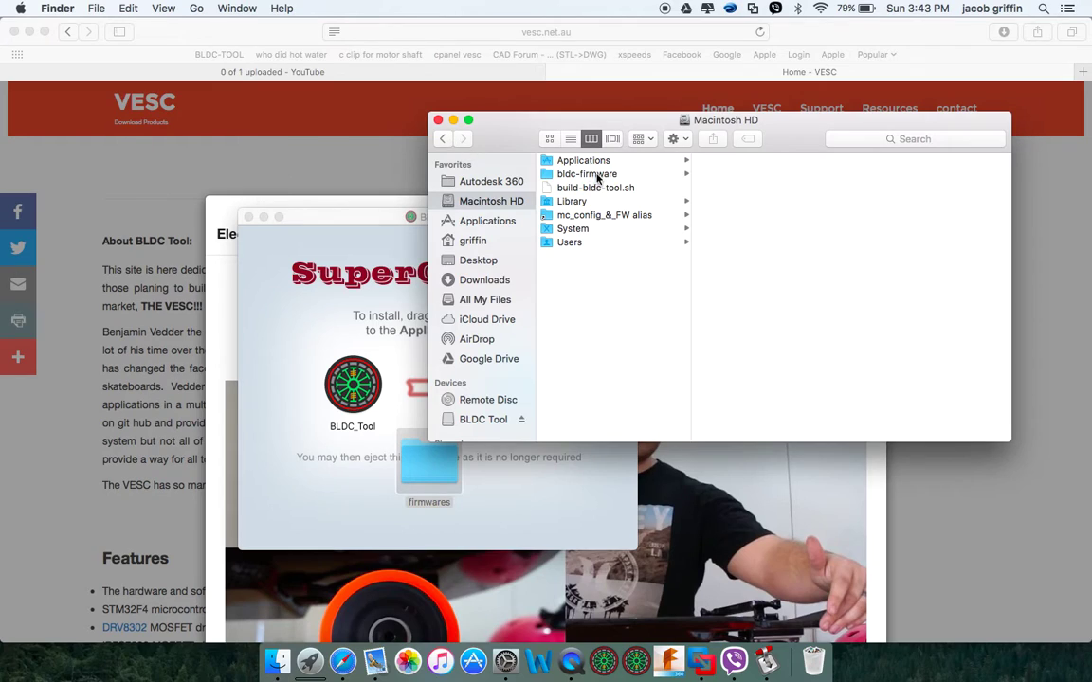
pyautogui.click(437, 122)
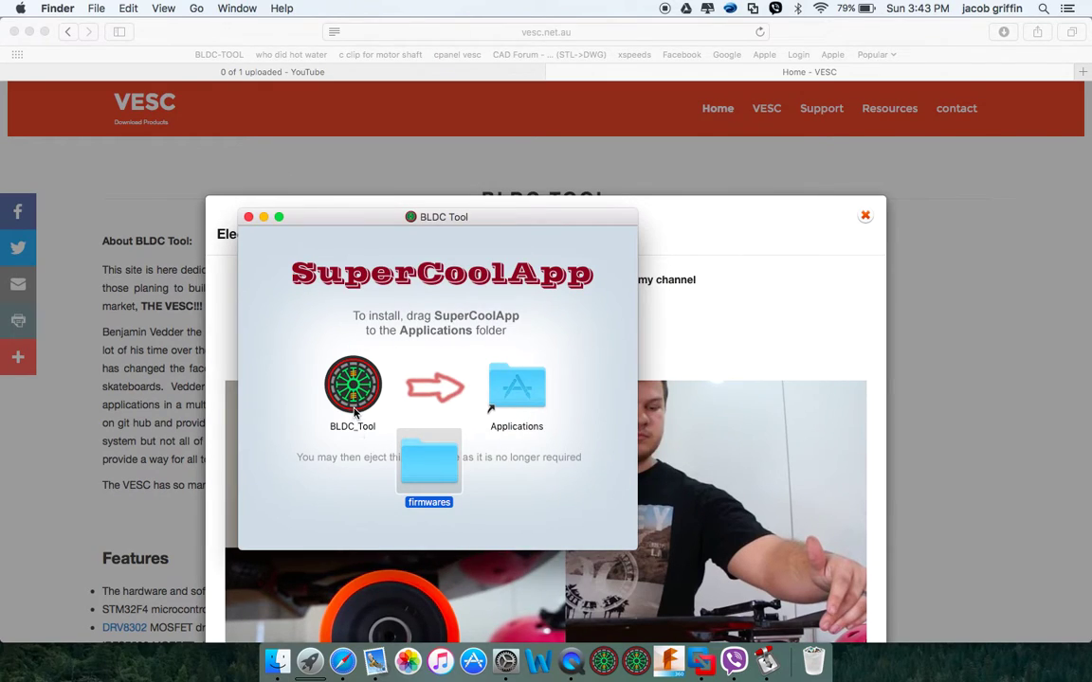
# Launch BLDC_Tool, getting past the unidentified-developer block with right-click Open
pyautogui.doubleClick(356, 413)
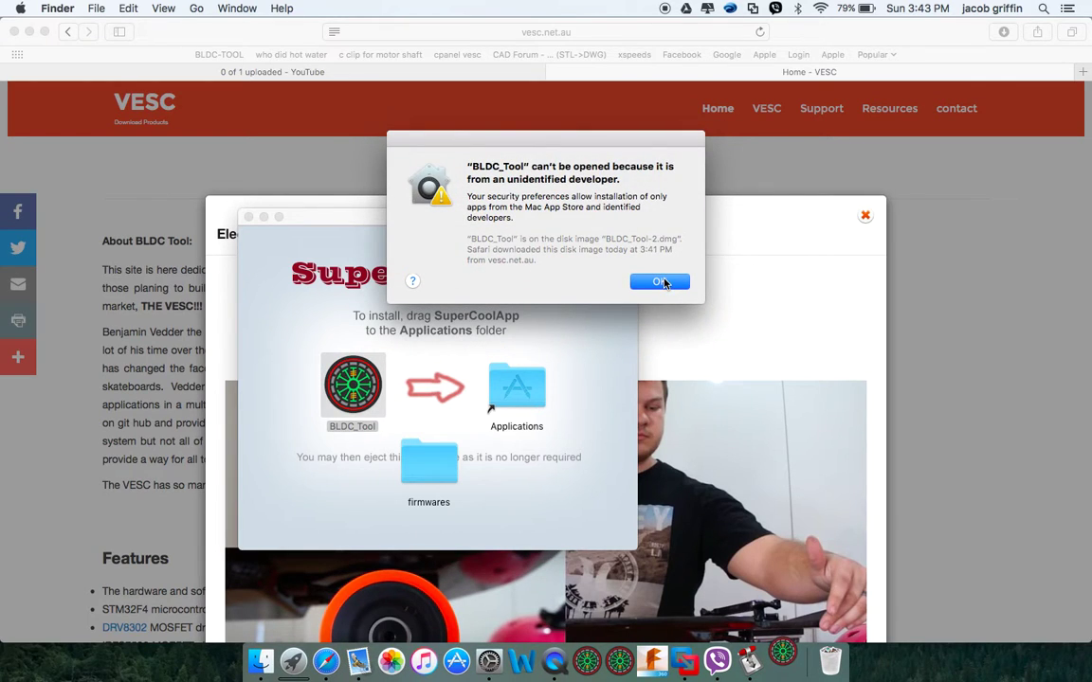
pyautogui.click(659, 281)
pyautogui.rightClick(355, 389)
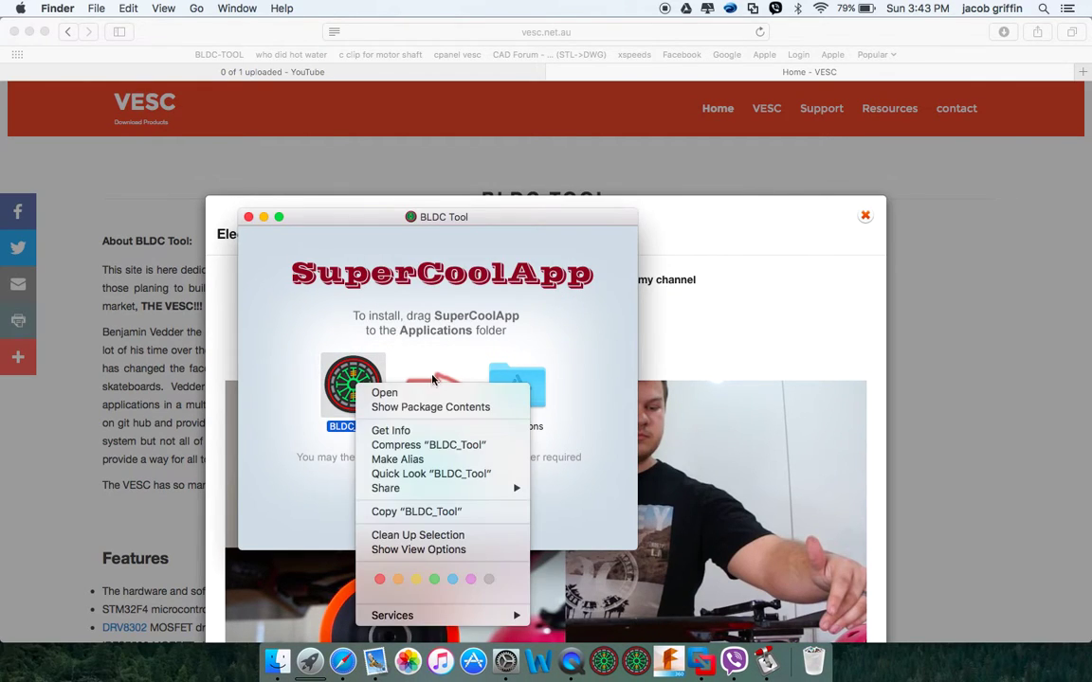
pyautogui.click(385, 395)
pyautogui.click(584, 277)
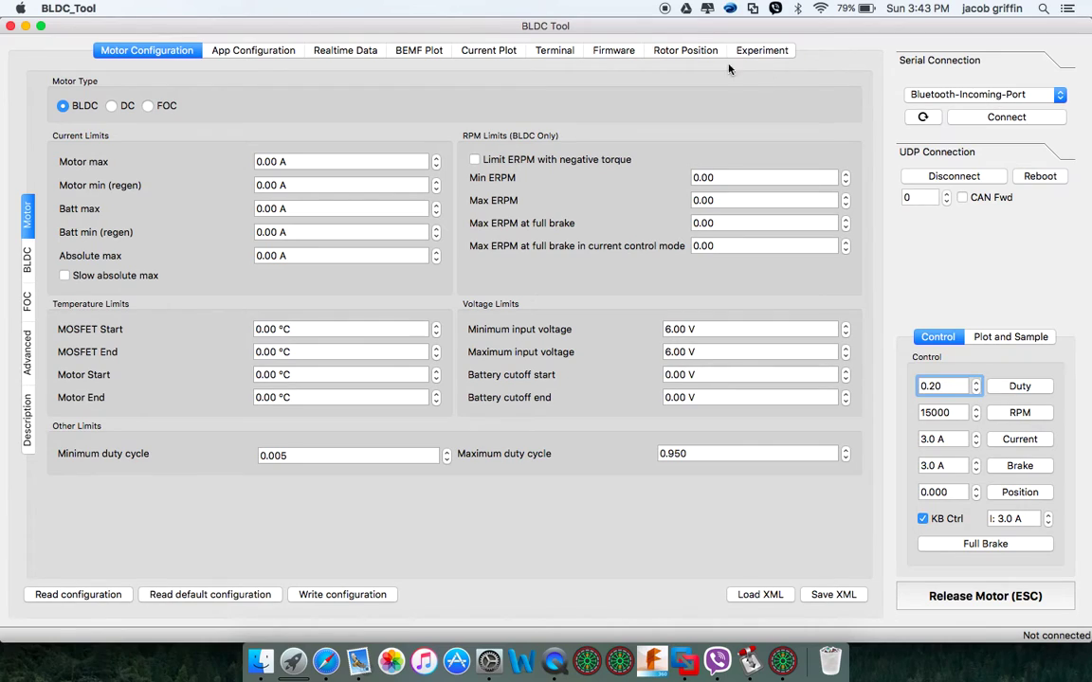
# On the Firmware tab, open the firmware file chooser past the hardware warning, showing the firmwares folder
pyautogui.click(617, 52)
pyautogui.click(780, 93)
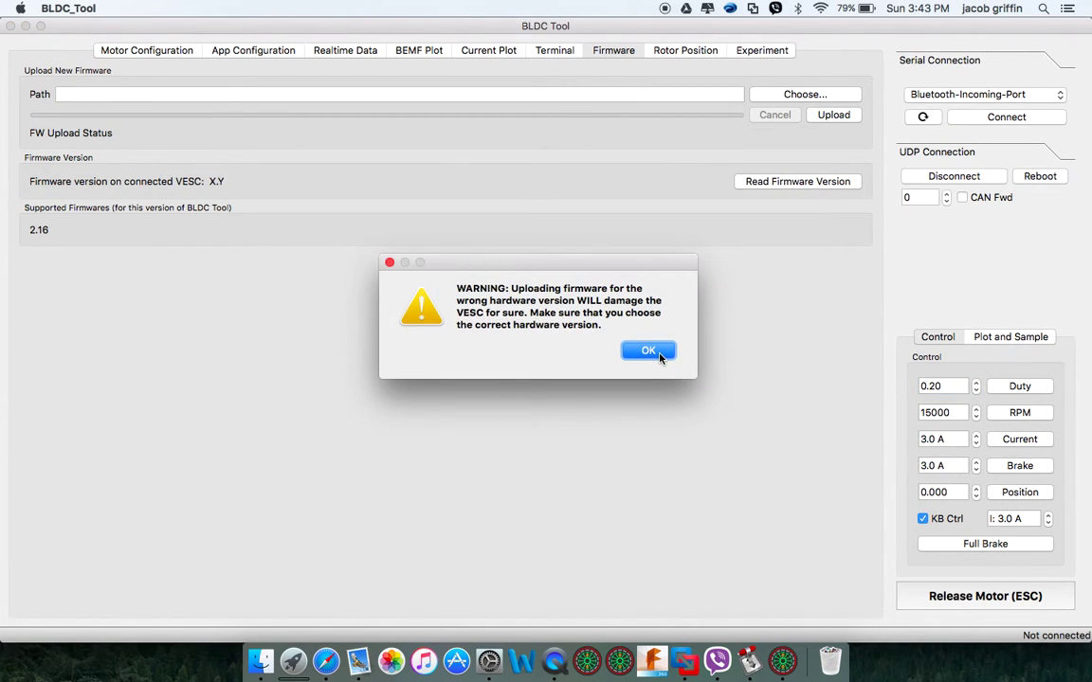
pyautogui.click(650, 352)
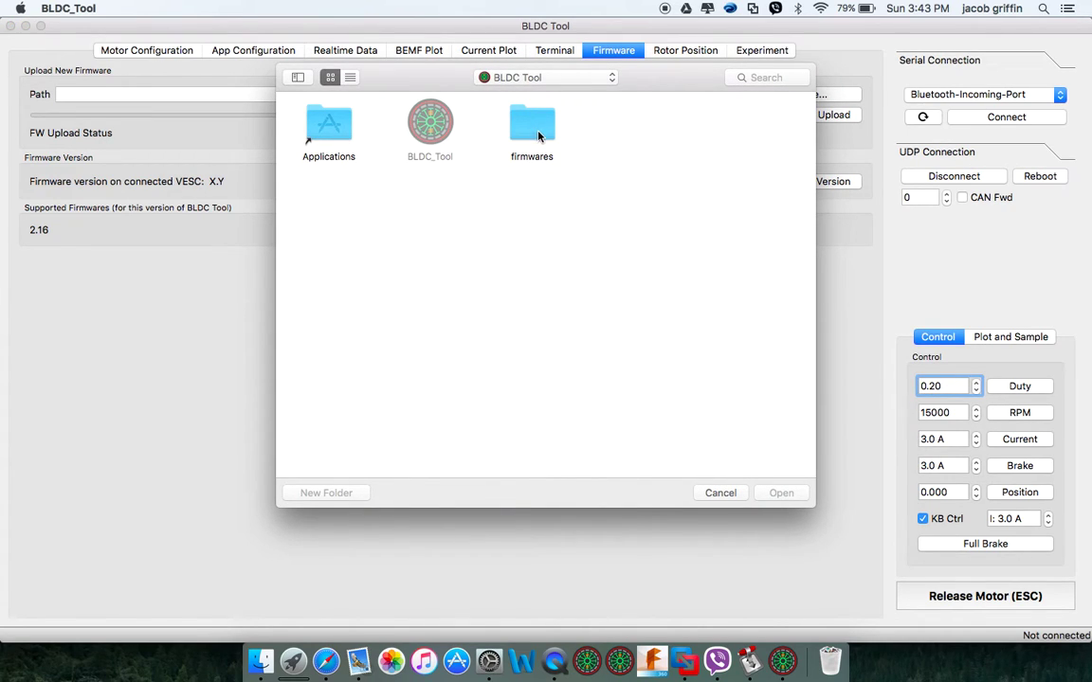
pyautogui.click(537, 136)
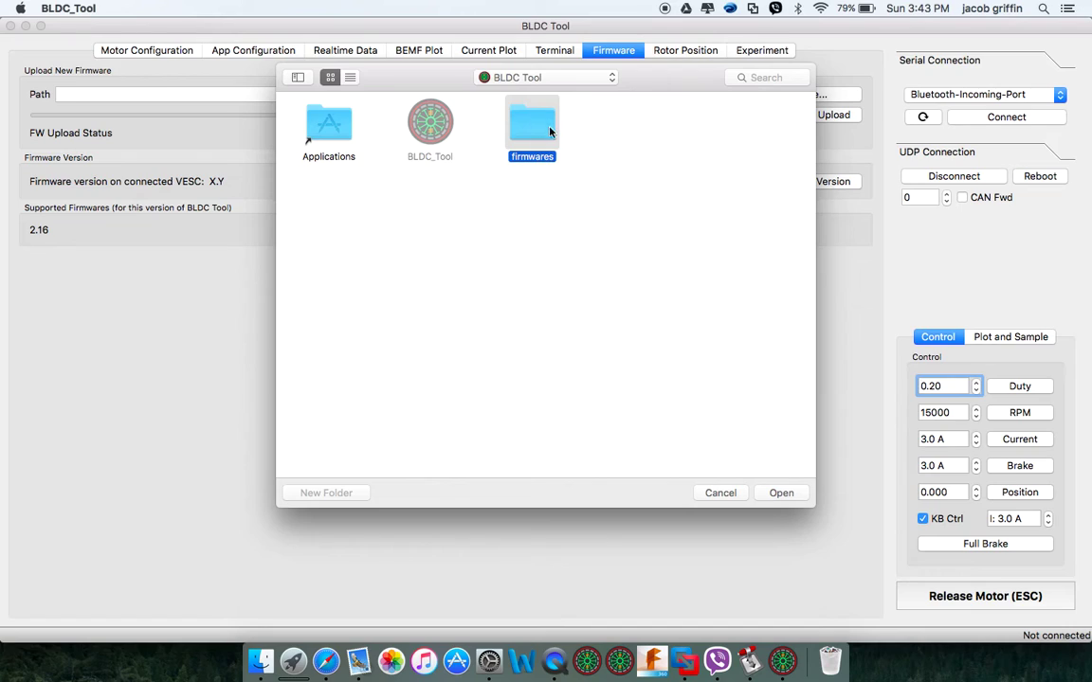
pyautogui.click(720, 494)
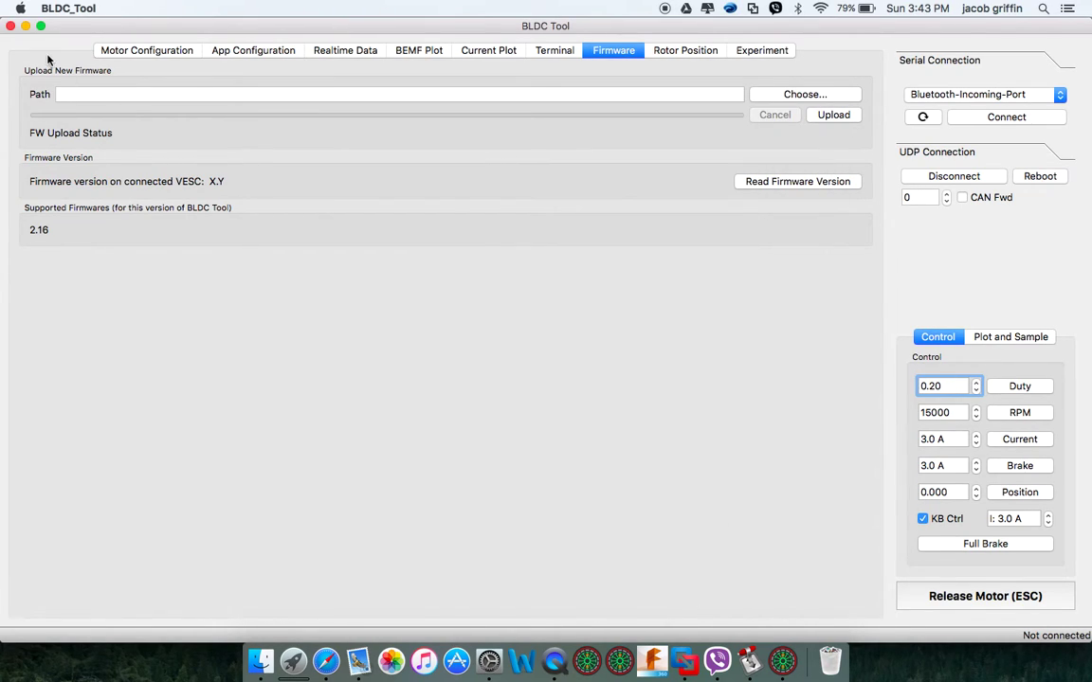
pyautogui.click(834, 114)
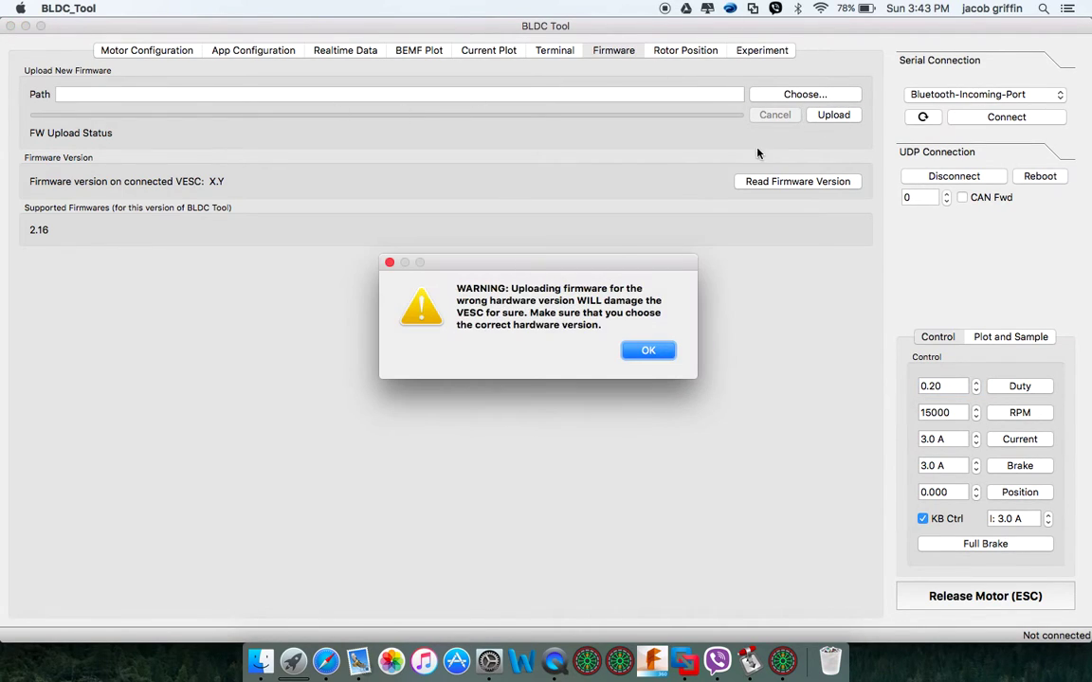
pyautogui.click(661, 350)
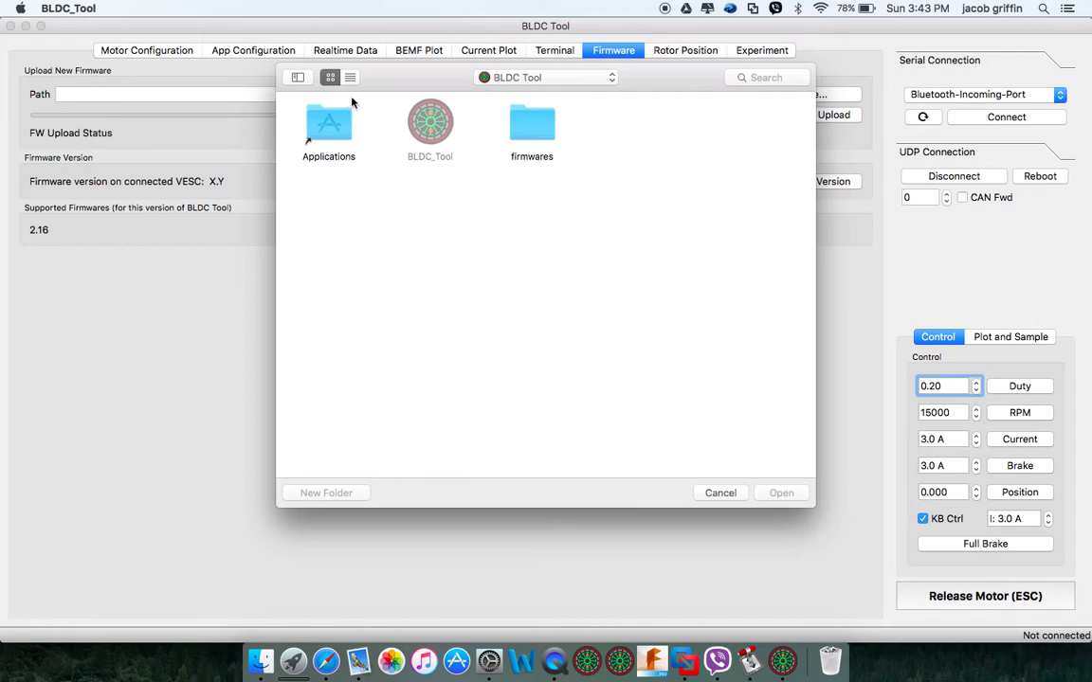
# Return to BLDC Tool's Firmware page and open the firmware file chooser, acknowledging the hardware version warning
pyautogui.click(720, 493)
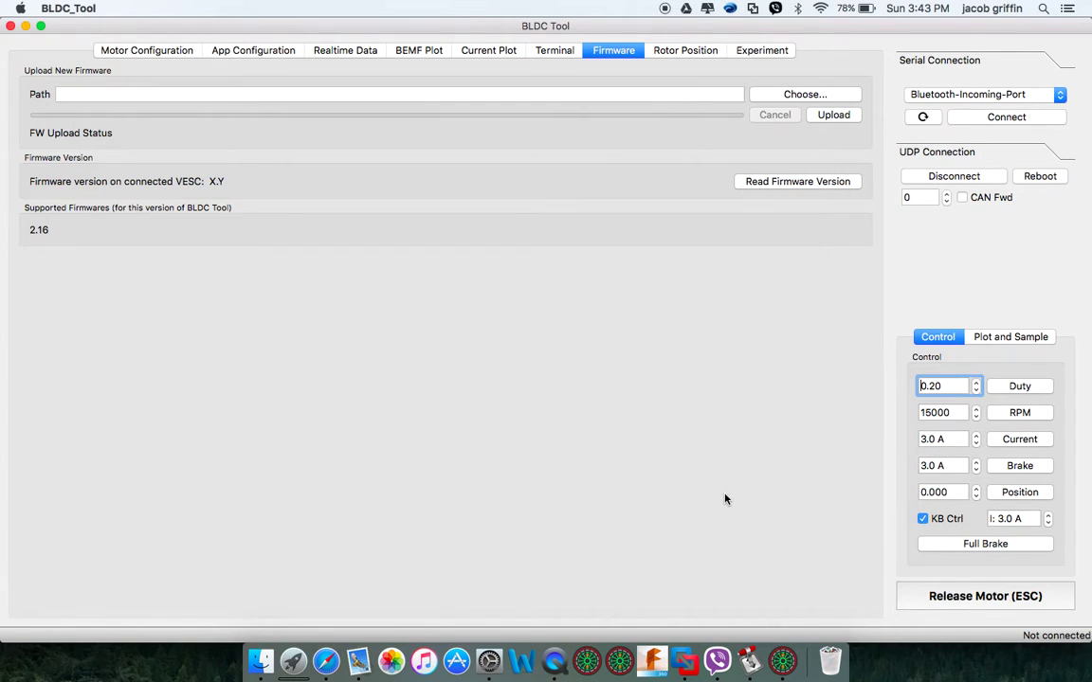
pyautogui.click(619, 660)
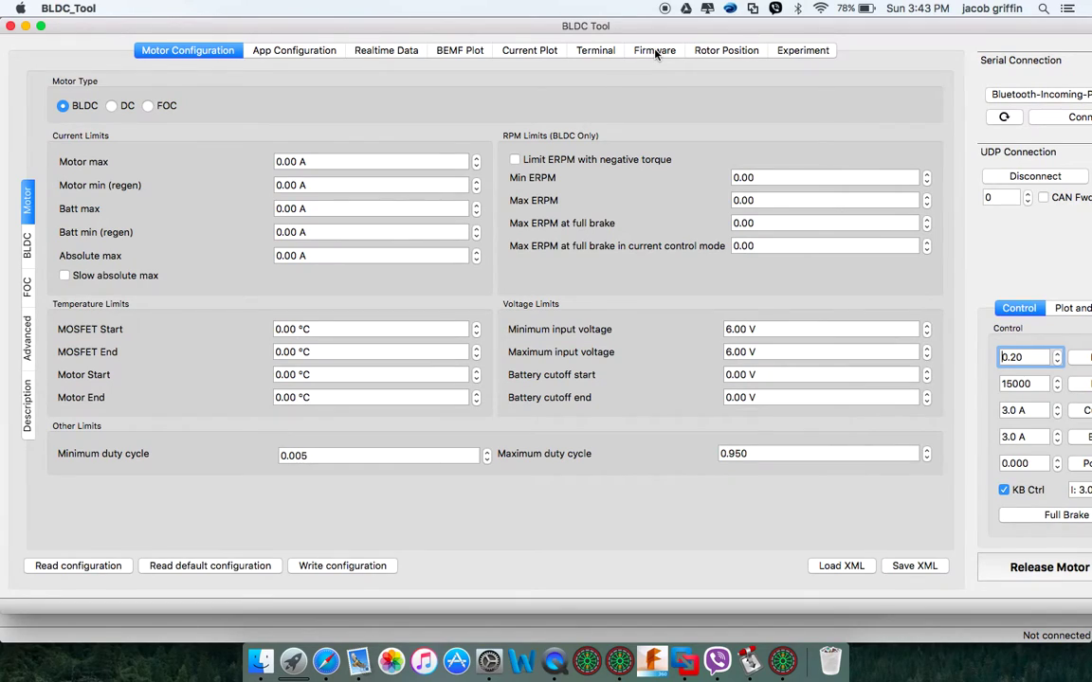
pyautogui.click(655, 51)
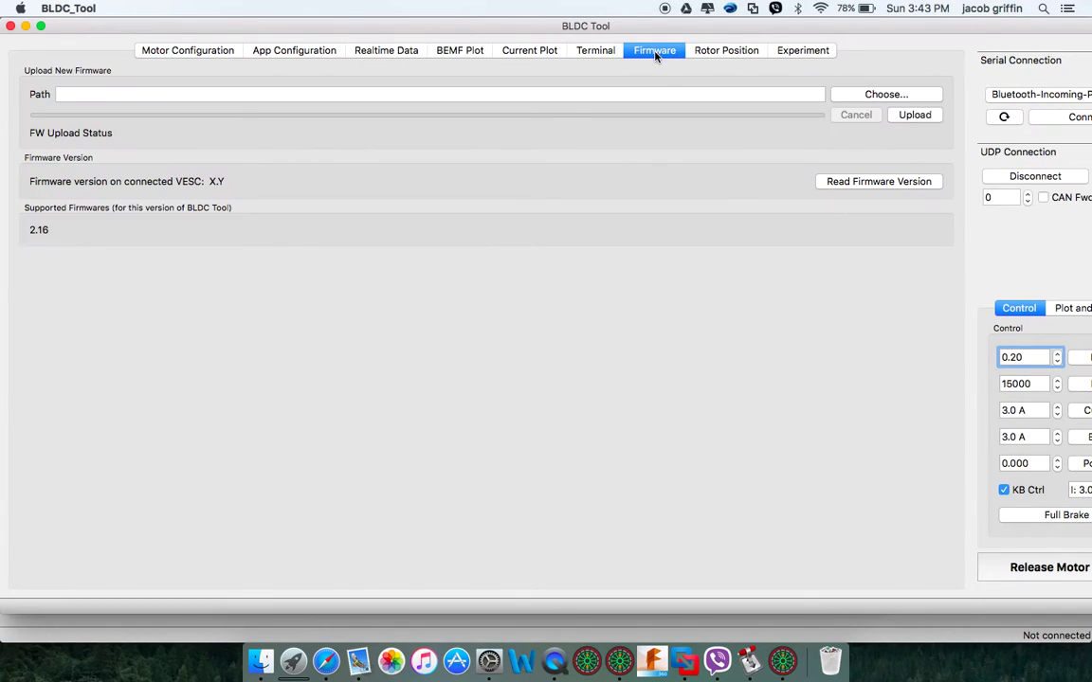
pyautogui.click(883, 94)
pyautogui.click(709, 339)
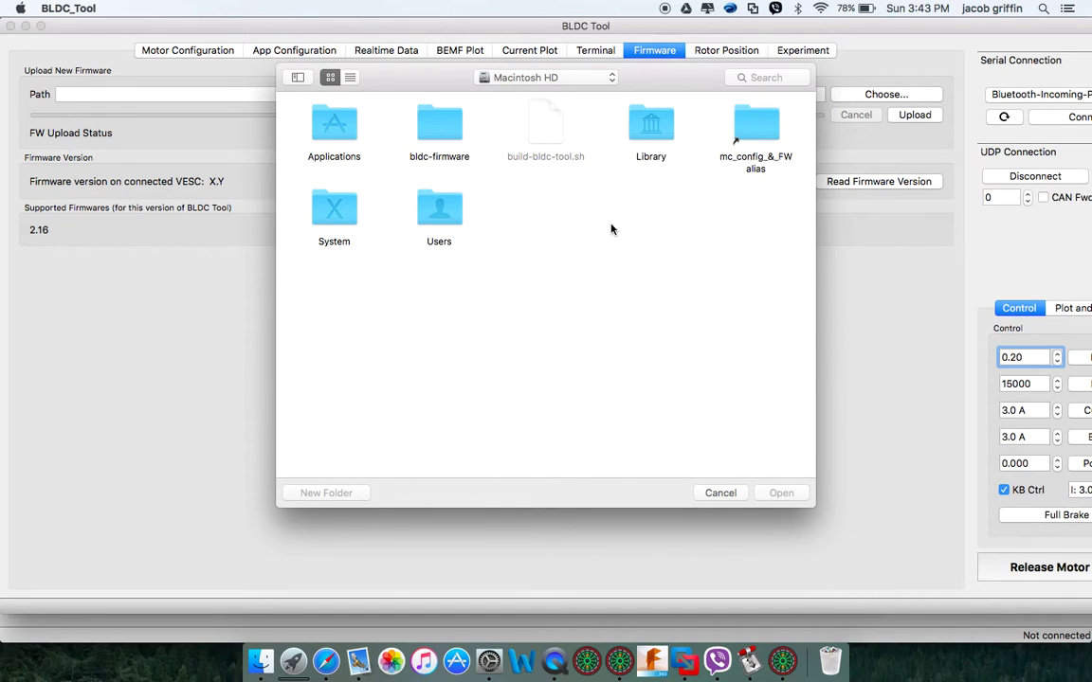
# Browse the bldc-firmware and mc_config_&_FW folders, cancel without a file, and zoom the window
pyautogui.click(435, 123)
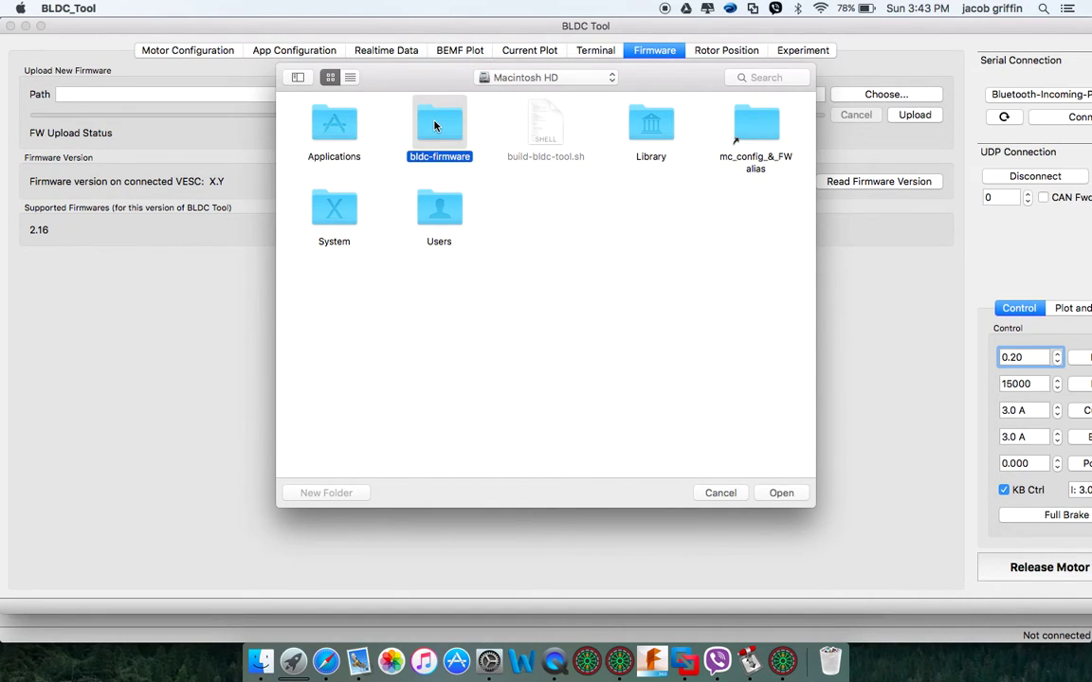
pyautogui.click(759, 138)
pyautogui.click(683, 324)
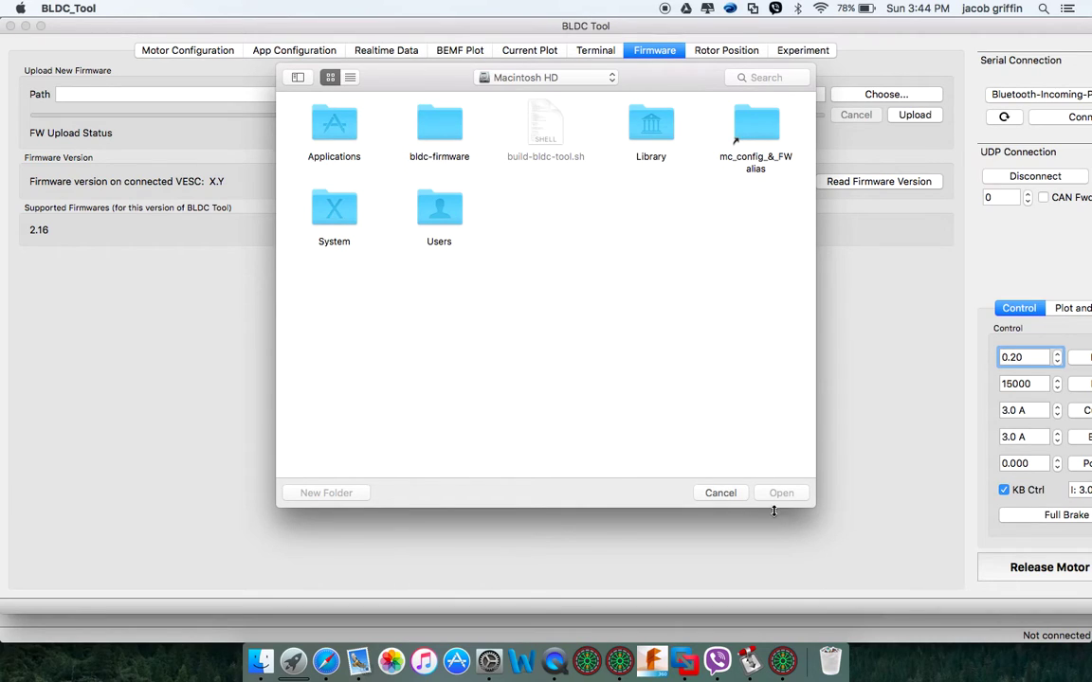
pyautogui.click(726, 495)
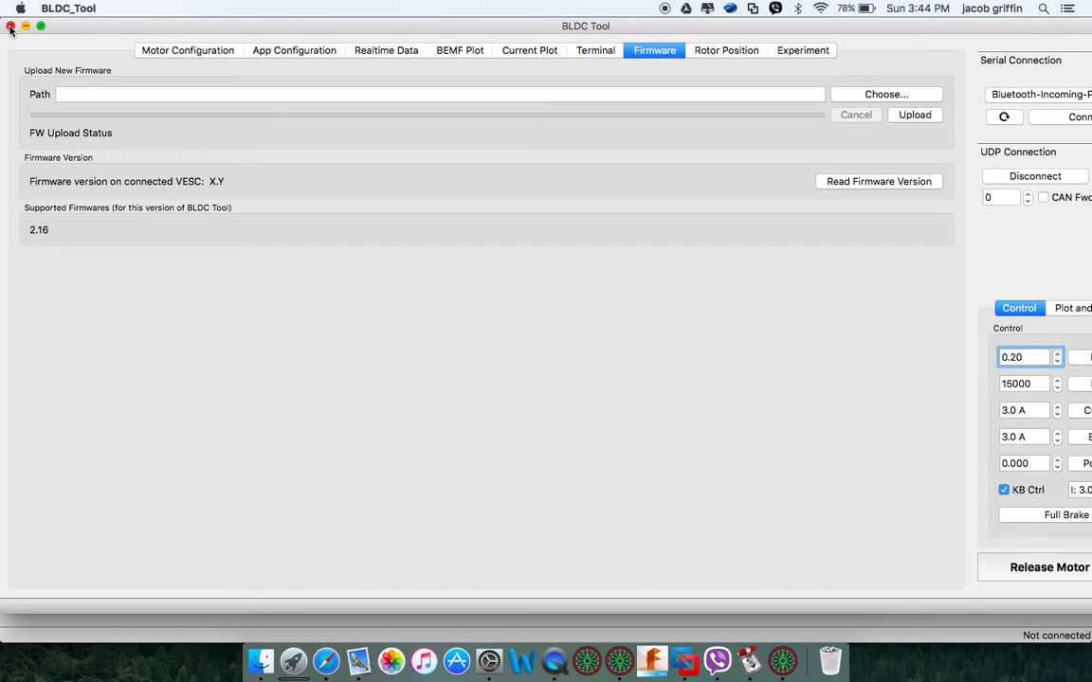
pyautogui.doubleClick(710, 27)
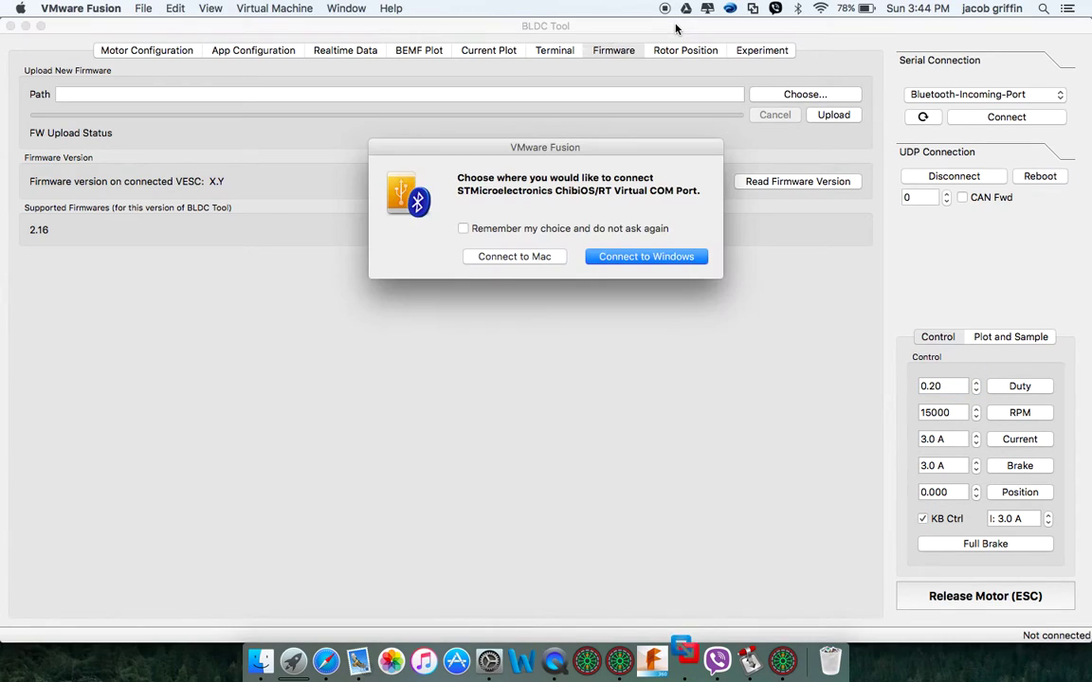
# Connect the ChibiOS/RT Virtual COM Port to the Mac, then close the BLDC Tool window
pyautogui.click(541, 265)
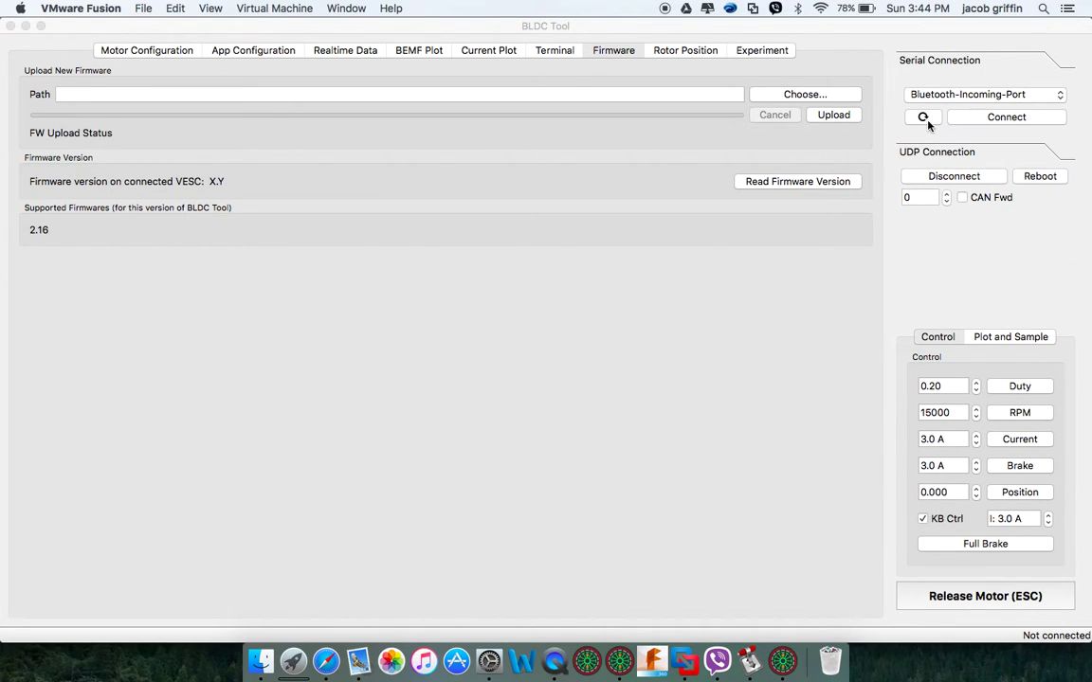
pyautogui.click(11, 27)
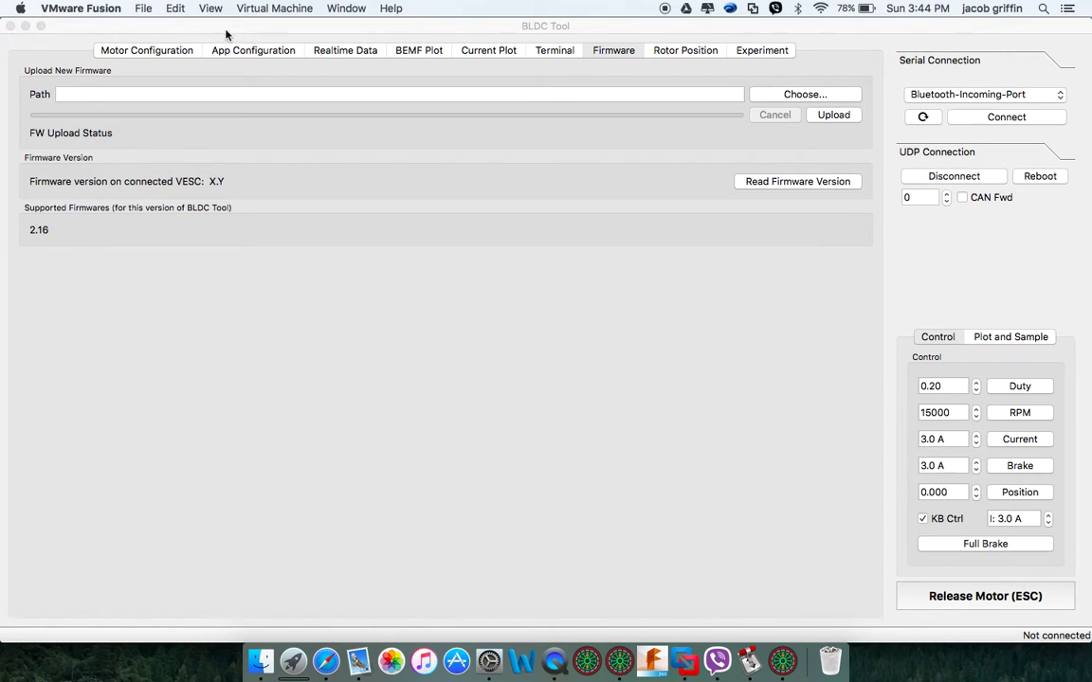
pyautogui.click(922, 118)
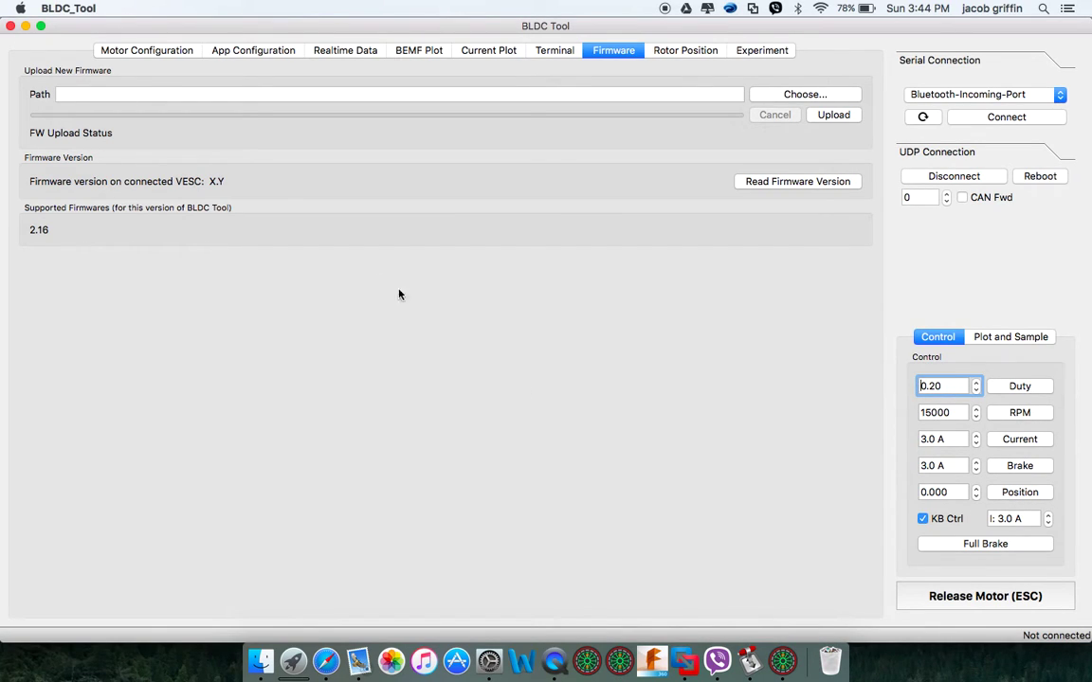
# Close and relaunch BLDC Tool from the Dock, zooming its window to fit the screen
pyautogui.click(9, 25)
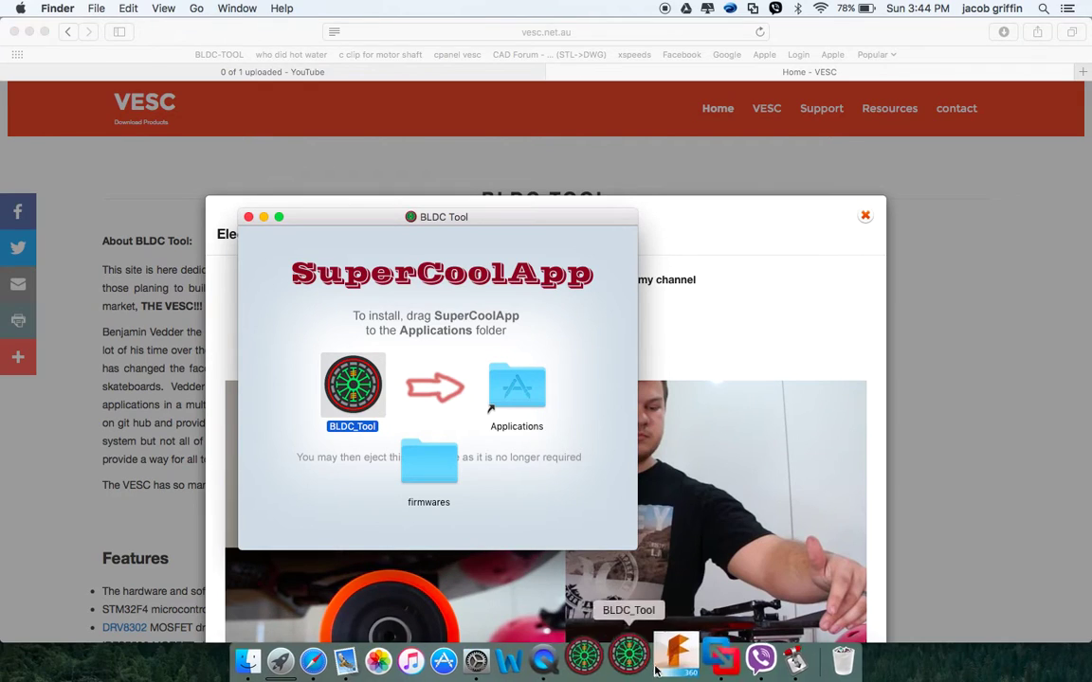
pyautogui.click(595, 661)
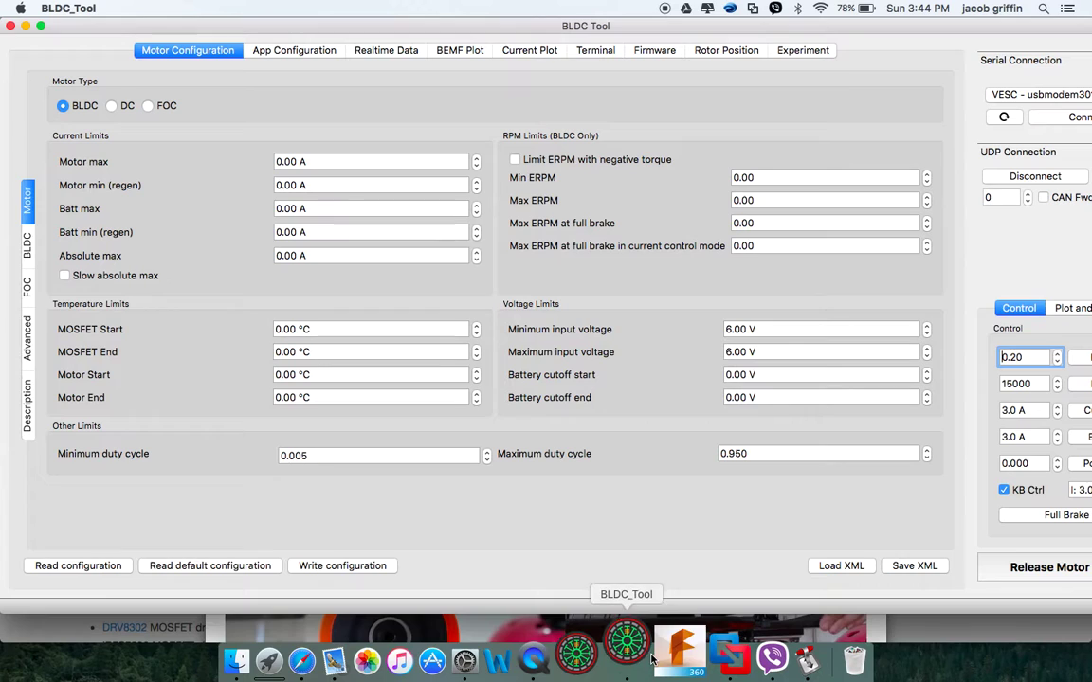
pyautogui.doubleClick(887, 26)
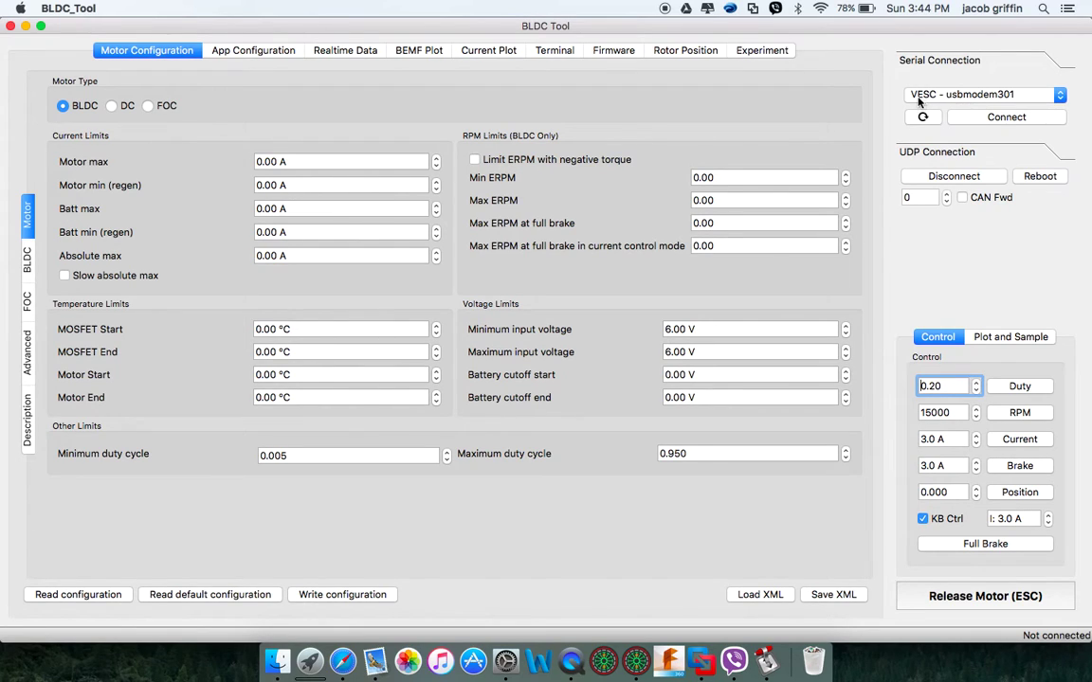
# Connect to VESC - usbmodem301, accepting the old-firmware warning so it links in limited mode
pyautogui.click(1014, 96)
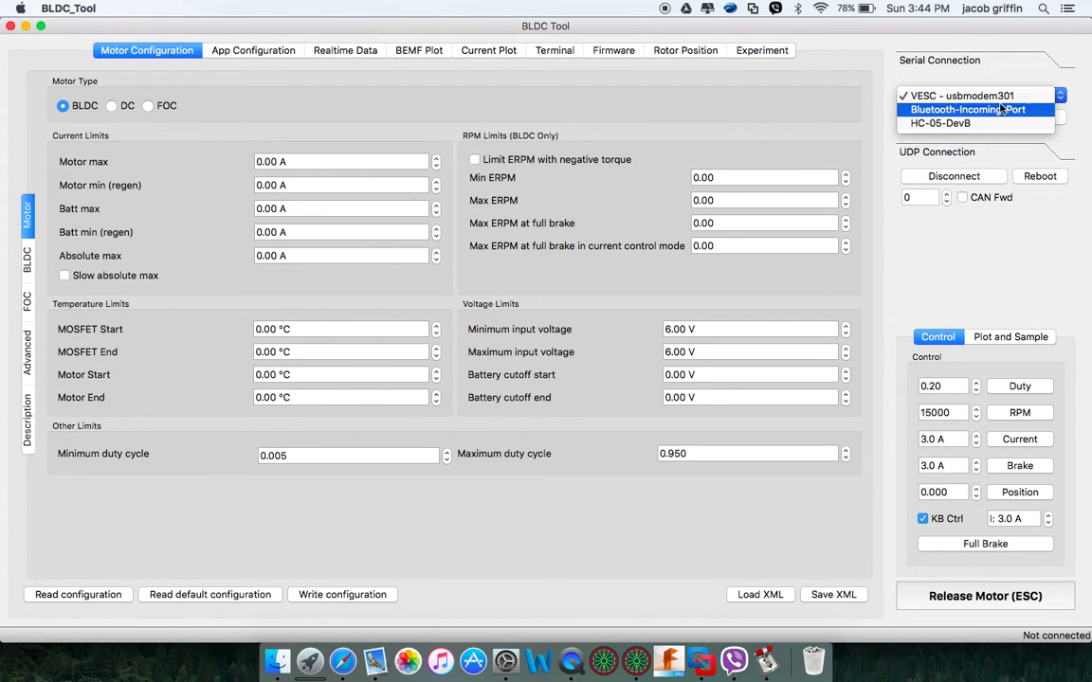
pyautogui.click(927, 82)
pyautogui.click(953, 116)
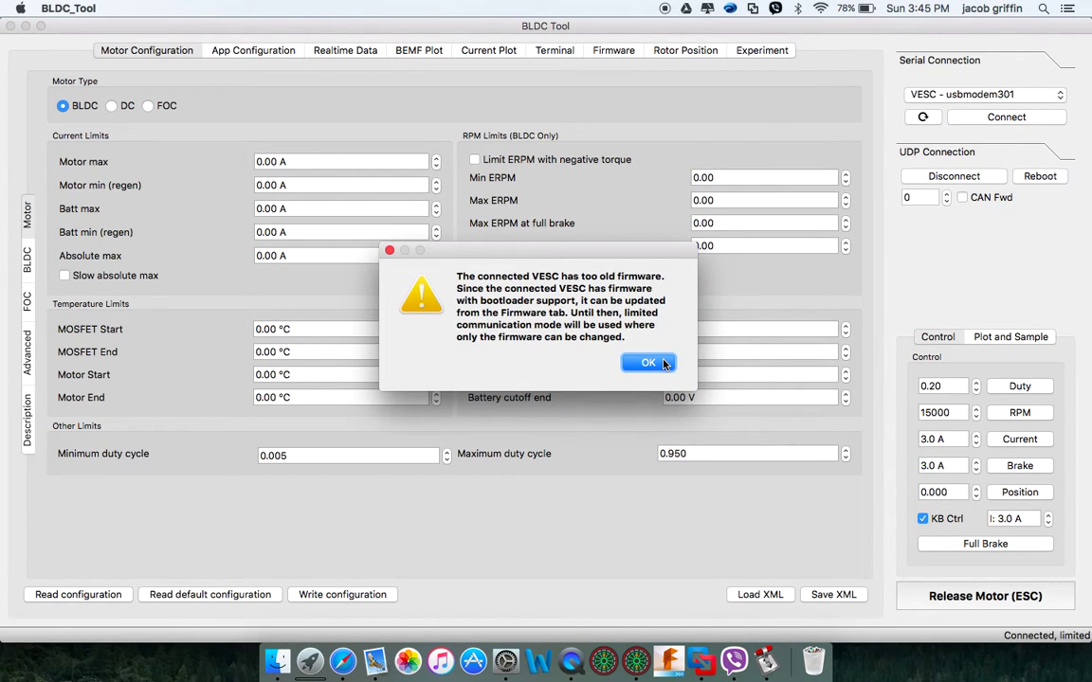
pyautogui.click(649, 363)
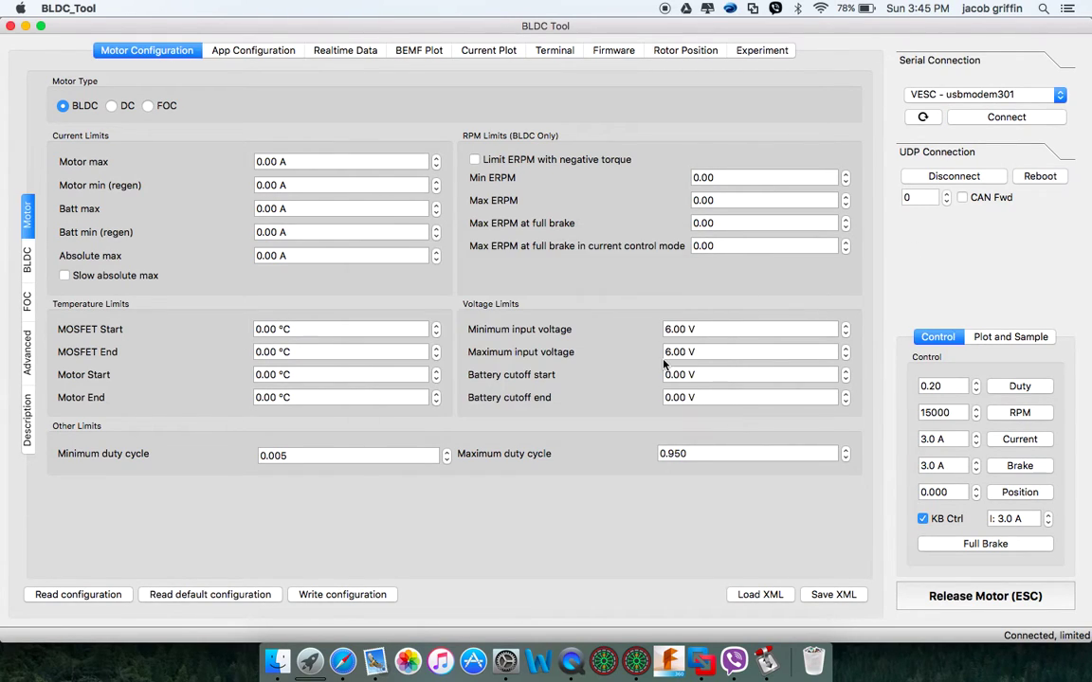
pyautogui.click(956, 95)
pyautogui.click(952, 96)
pyautogui.click(965, 99)
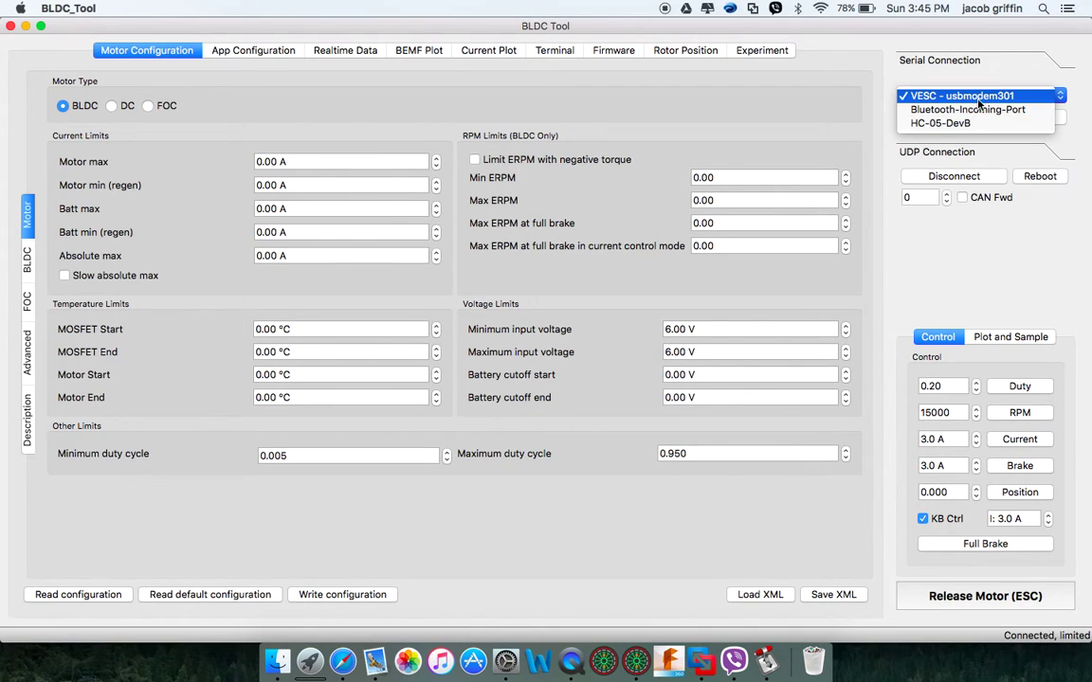
pyautogui.click(1002, 54)
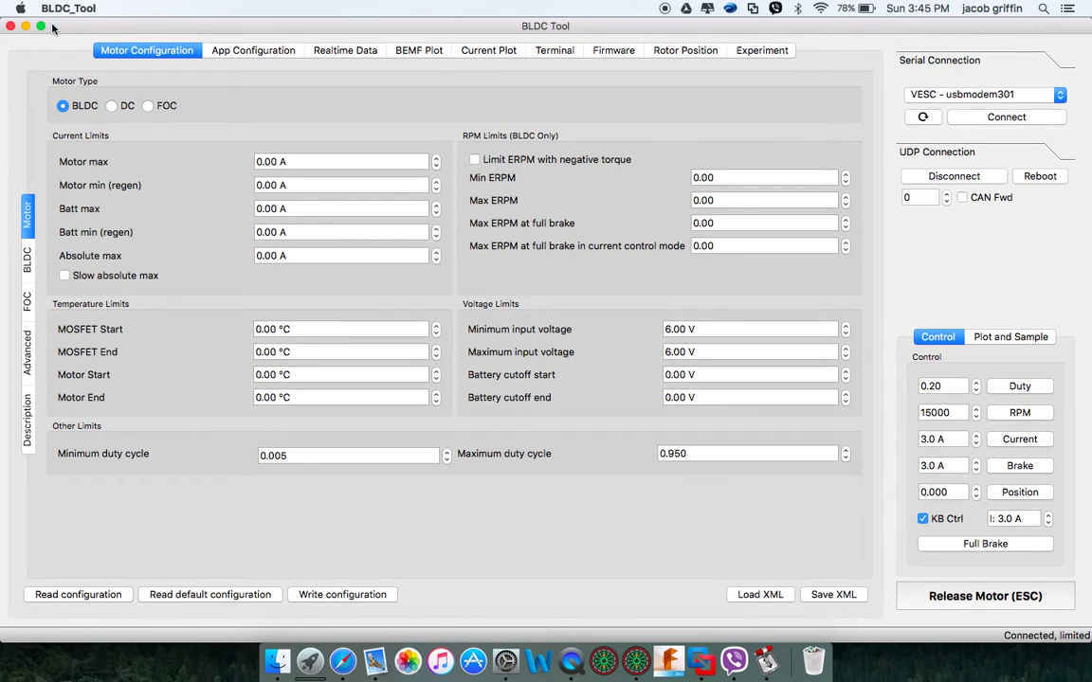
# In the Windows VM, load vesc.net.au in Edge and dismiss the home page popup
pyautogui.click(702, 661)
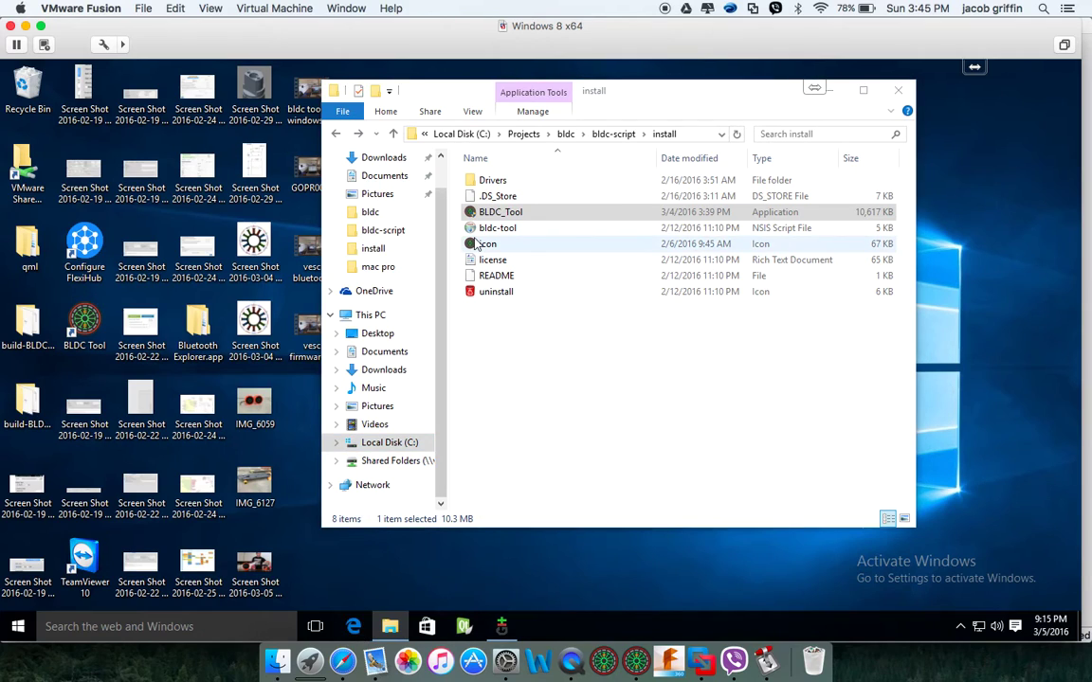
pyautogui.doubleClick(477, 244)
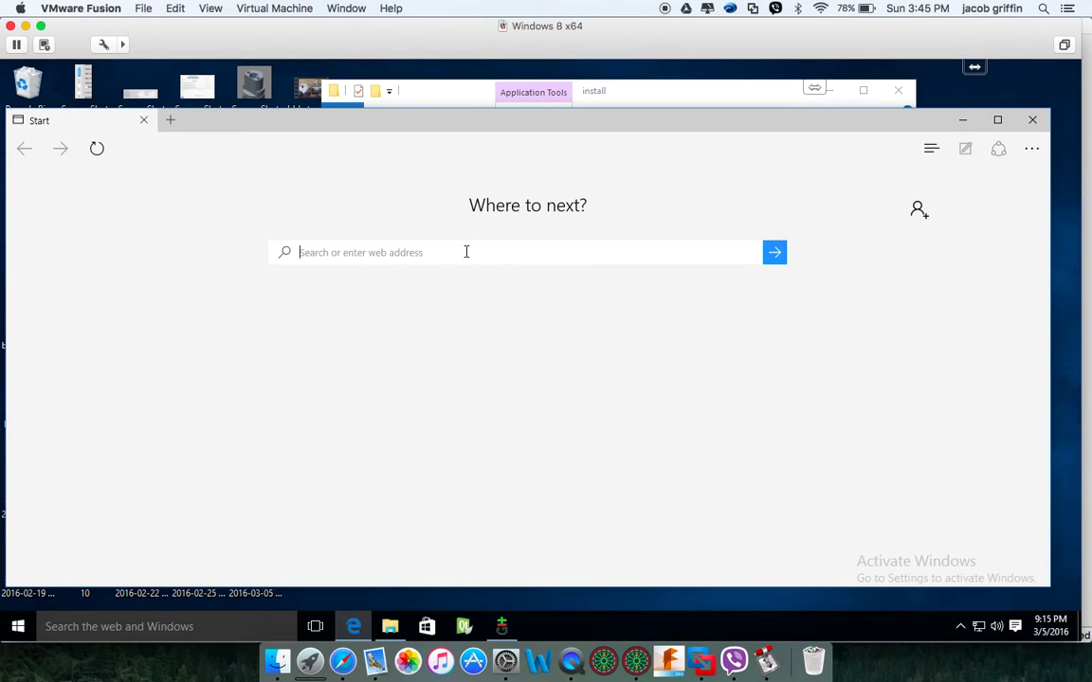
pyautogui.write('vesc.net.au')
pyautogui.press('Return')
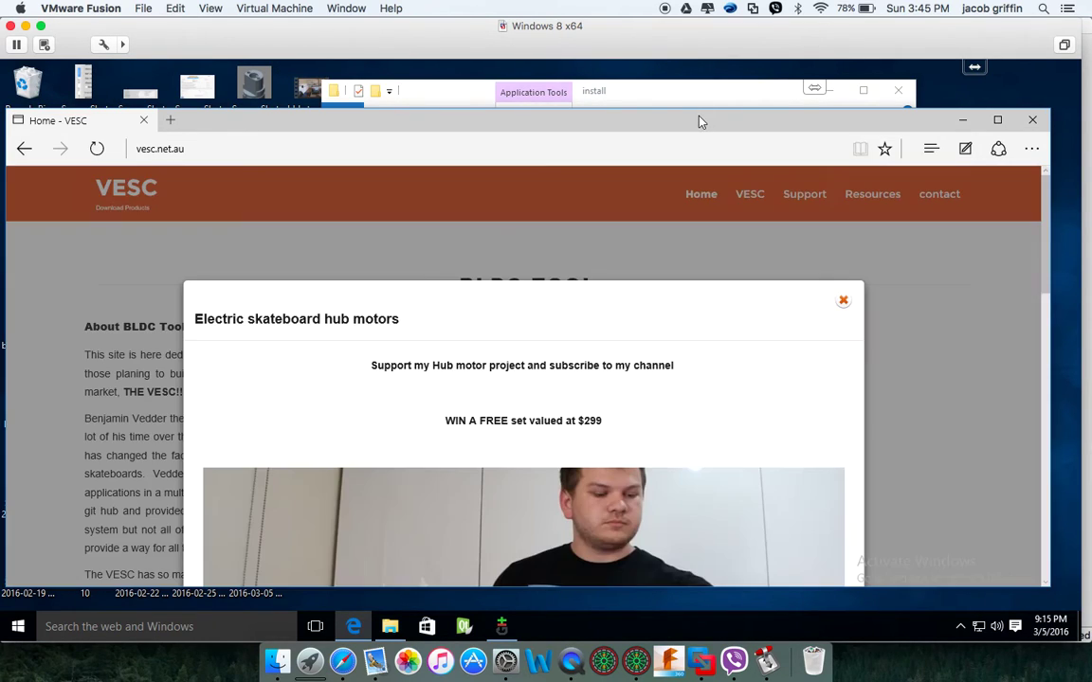
pyautogui.moveTo(699, 120); pyautogui.dragTo(699, 56)
pyautogui.click(852, 252)
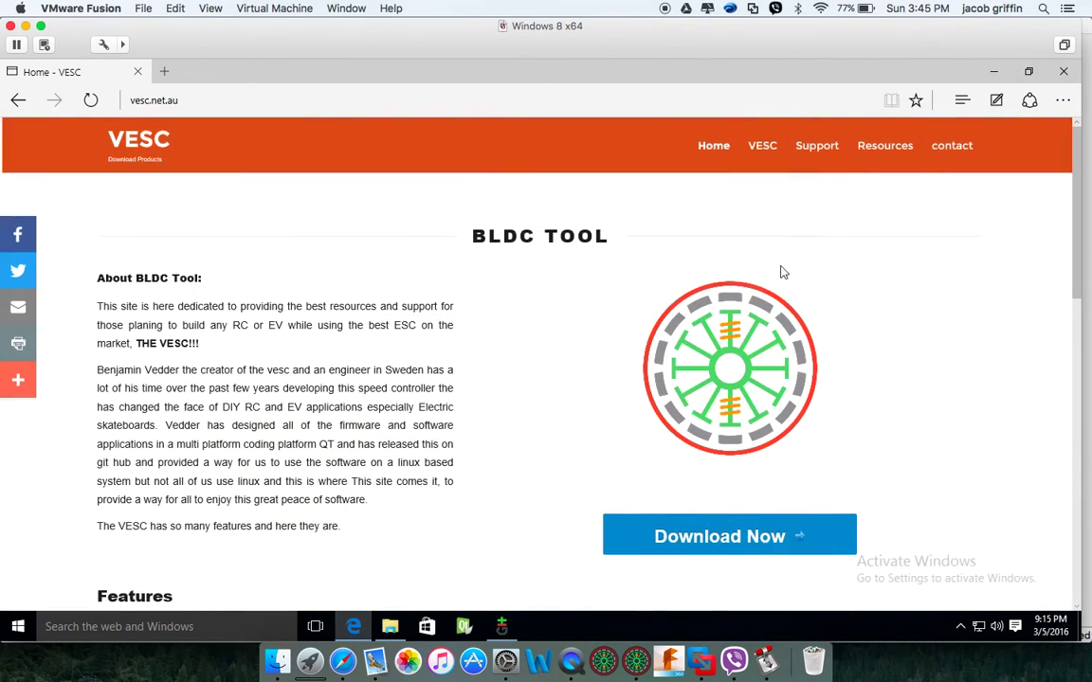
# Go to BLDC Tool's Windows download, skipping the VESC ordering page
pyautogui.click(772, 534)
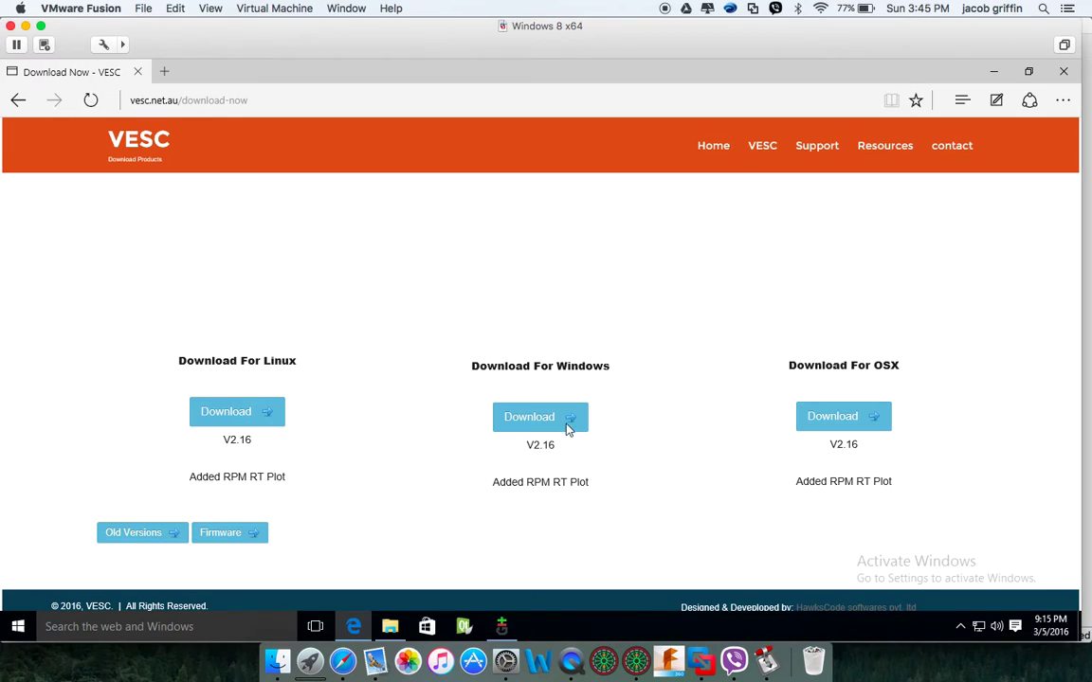
pyautogui.click(550, 418)
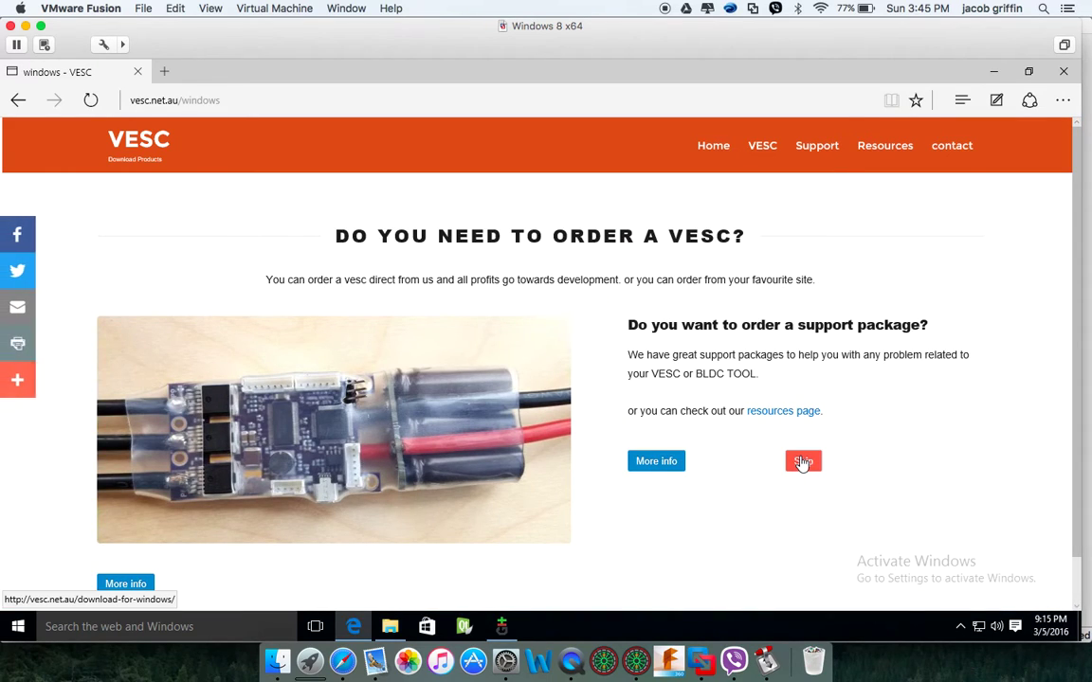
pyautogui.click(804, 460)
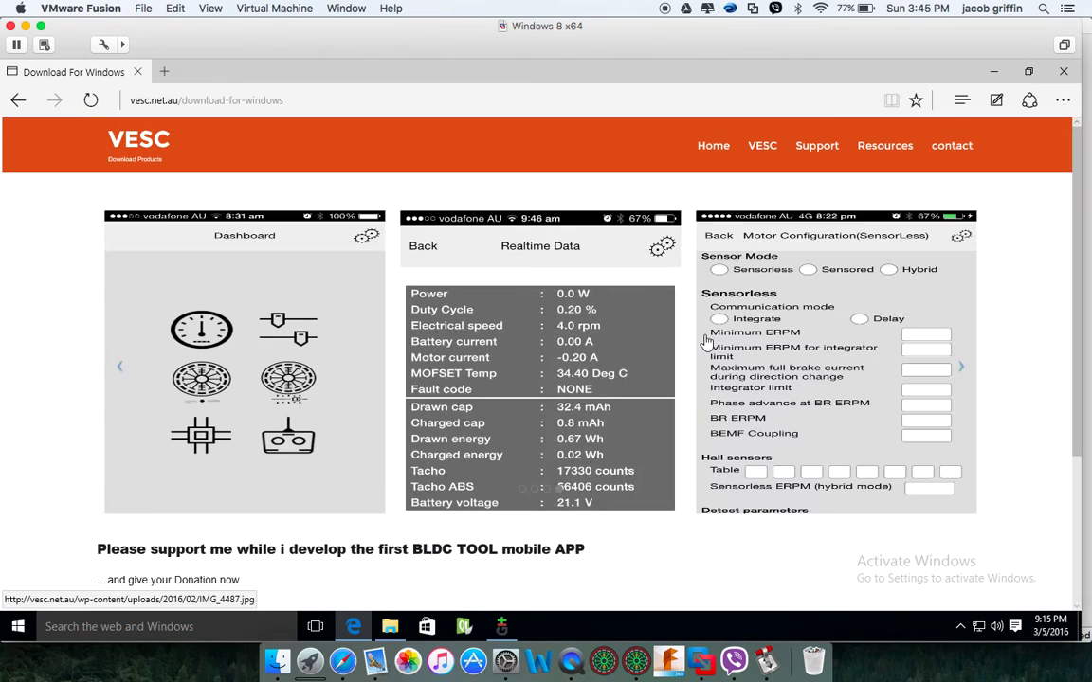
pyautogui.scroll(-5, 706, 342)
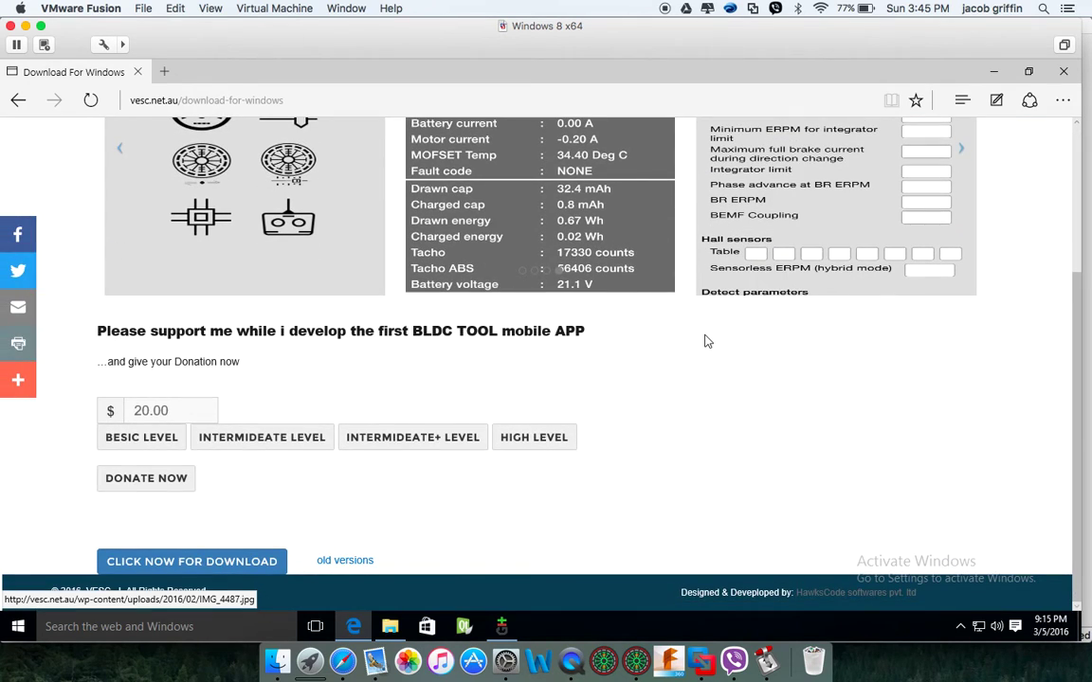
# Submit an e-mail address on the download form, then pause the BLDC_Tool (1).exe download
pyautogui.click(273, 561)
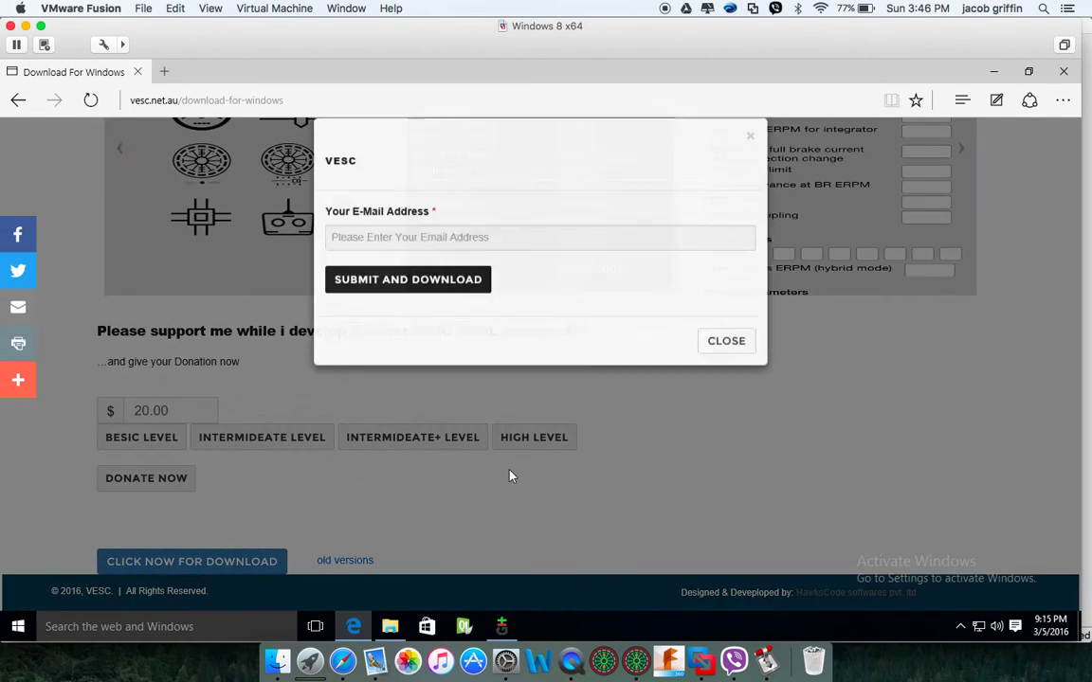
pyautogui.click(546, 254)
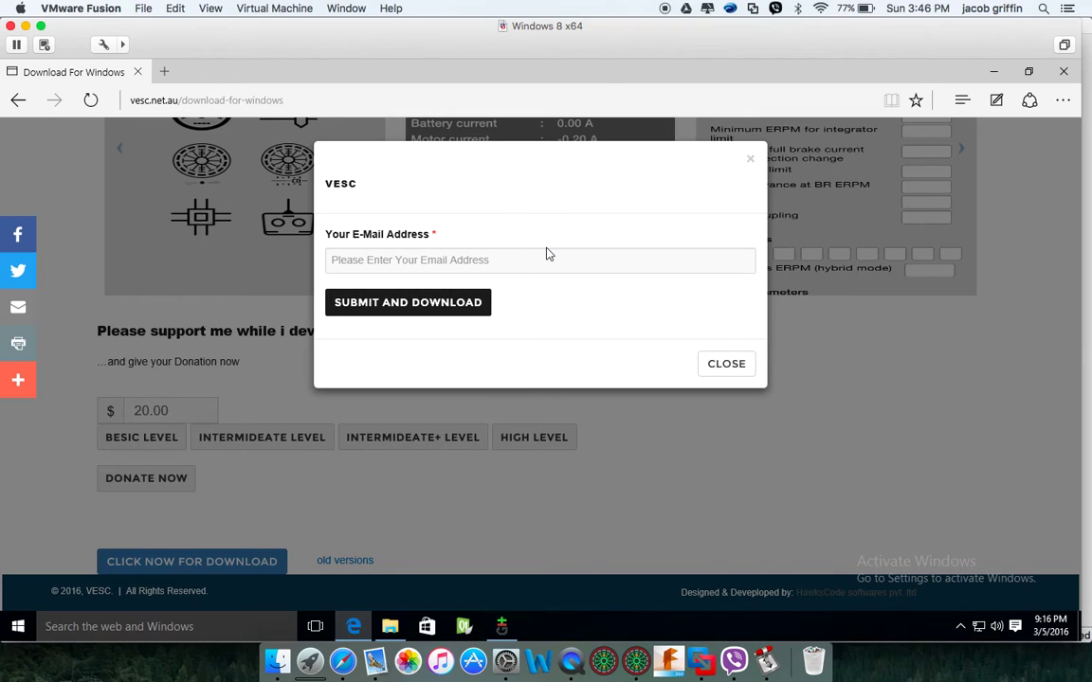
pyautogui.click(539, 258)
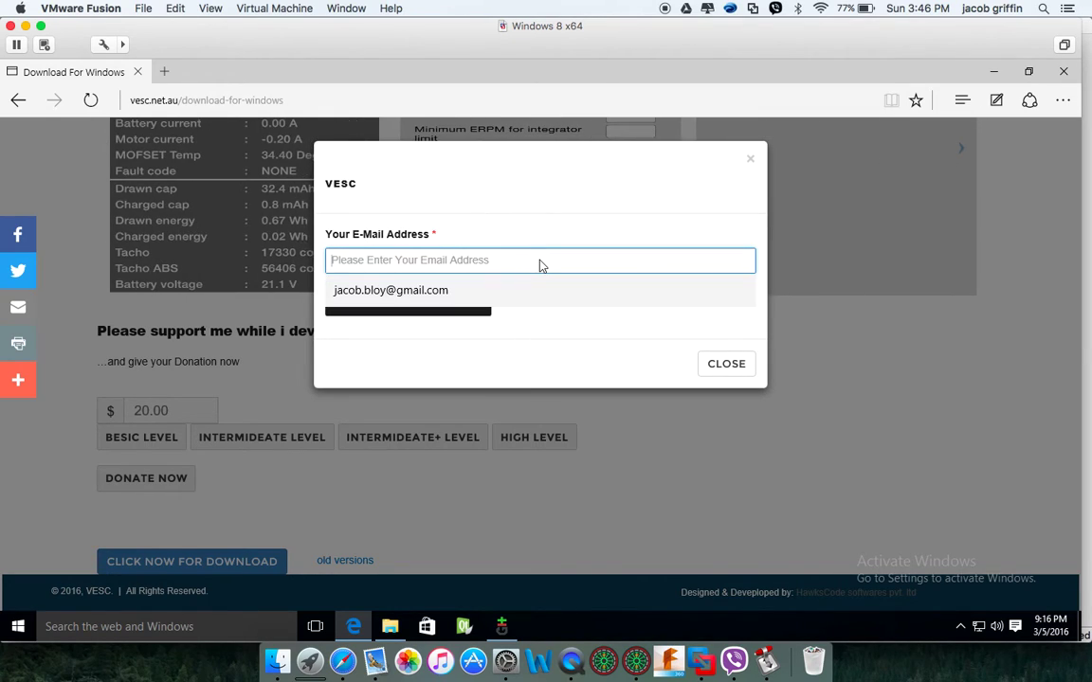
pyautogui.click(524, 290)
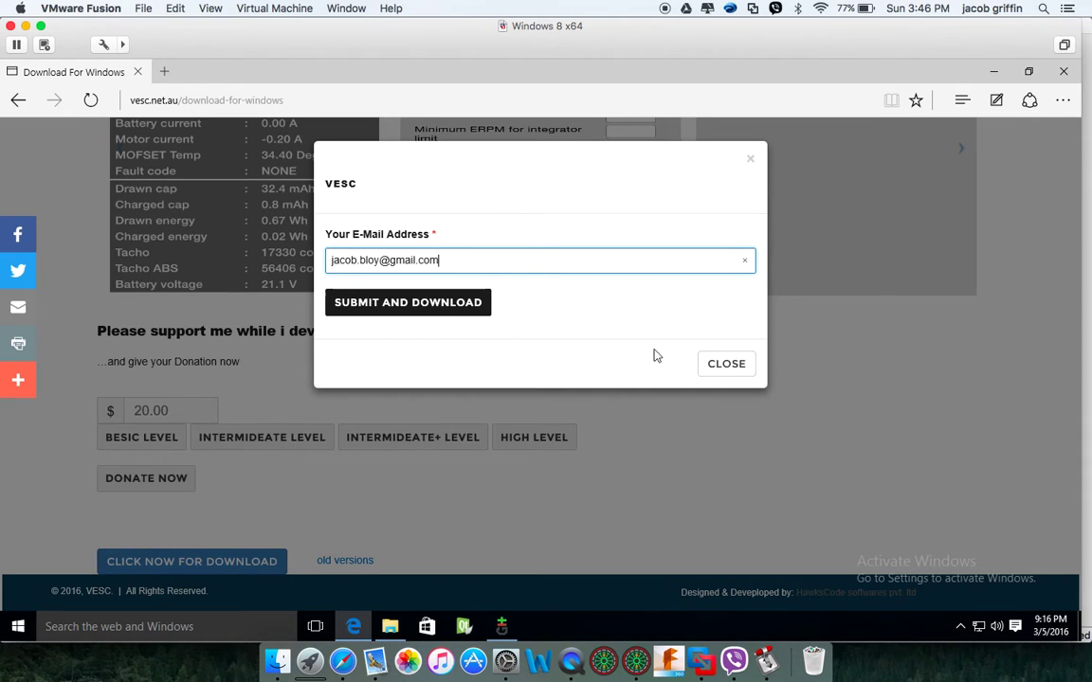
pyautogui.click(441, 310)
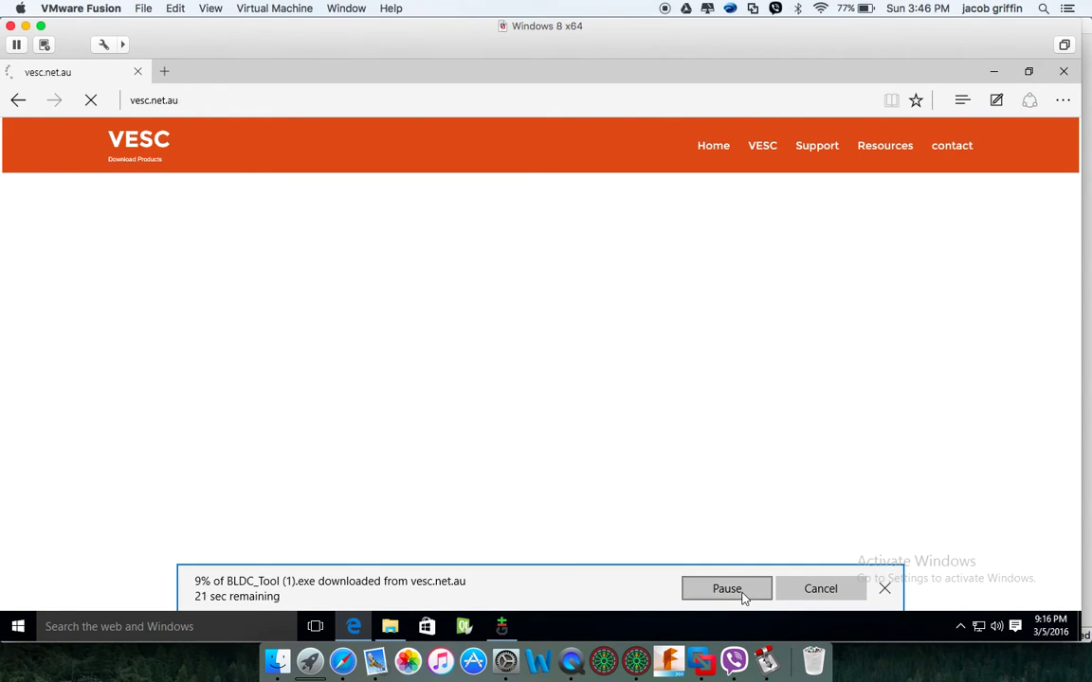
pyautogui.click(744, 595)
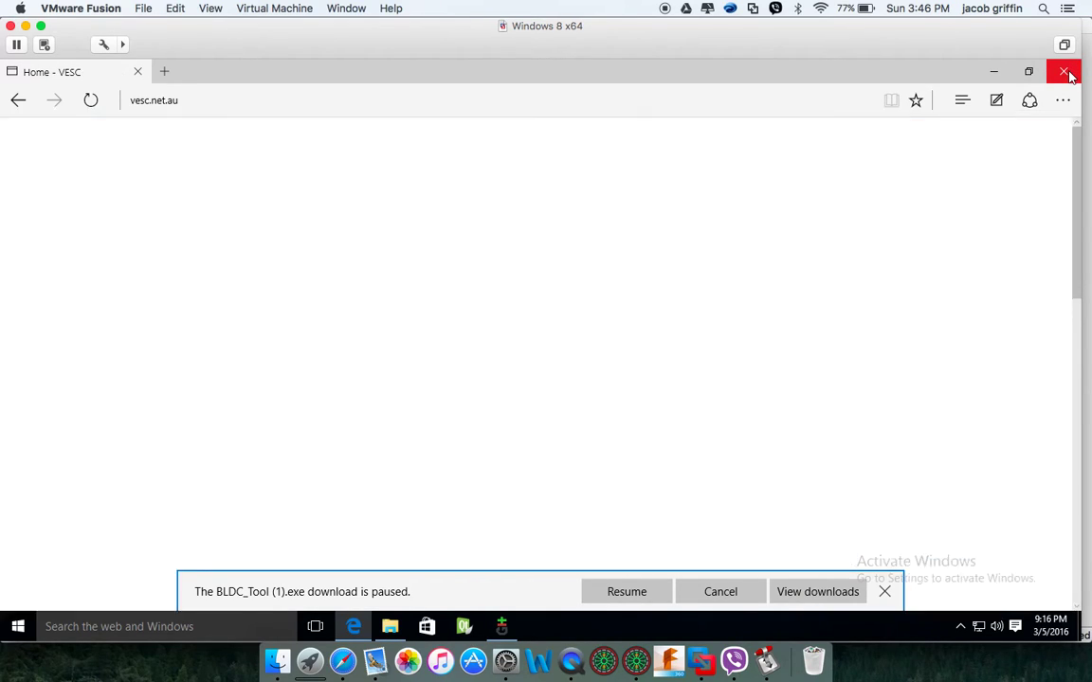
# Run the BLDC_Tool installer, accepting UAC and the GPL, installing to C:\Program Files (x86)\BLDC Tool
pyautogui.click(1065, 73)
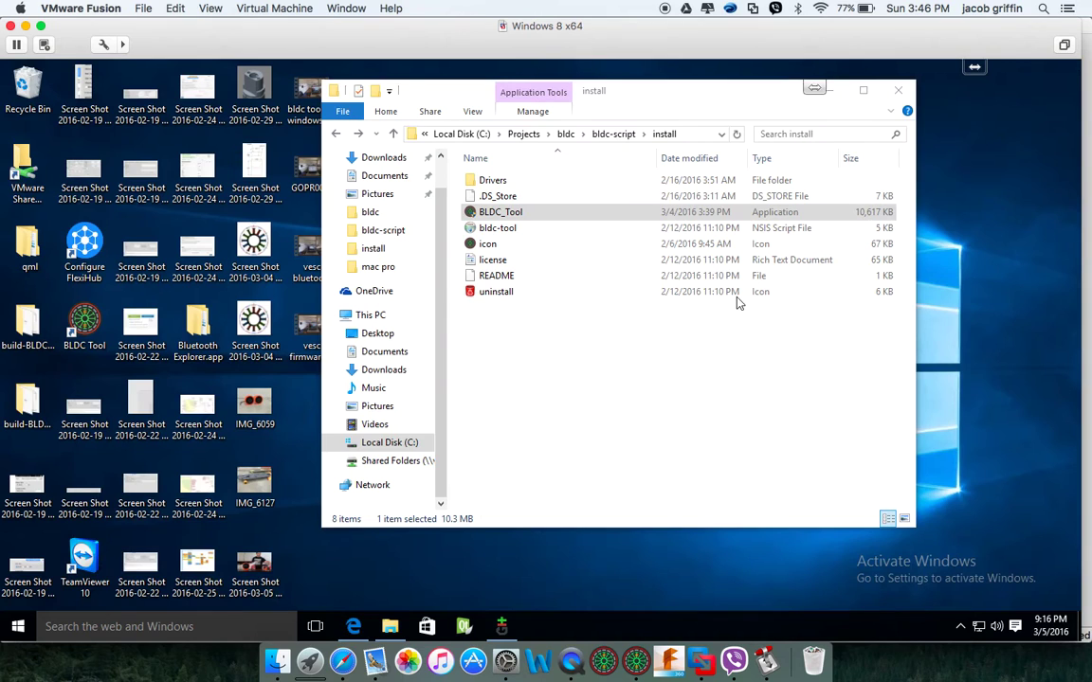
pyautogui.doubleClick(501, 214)
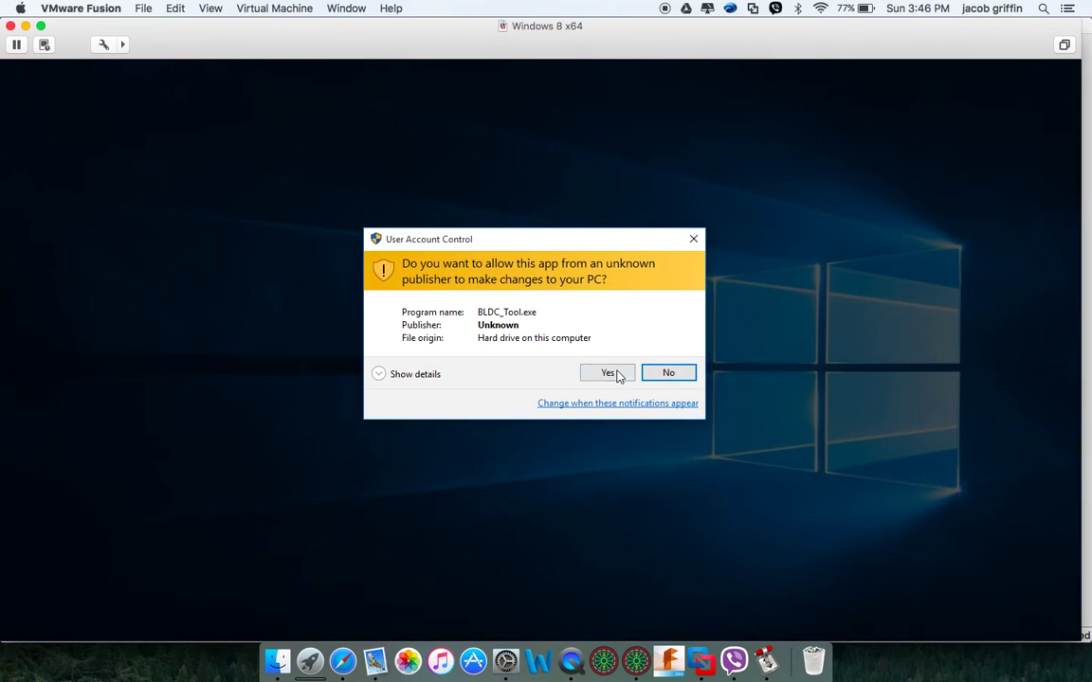
pyautogui.click(610, 374)
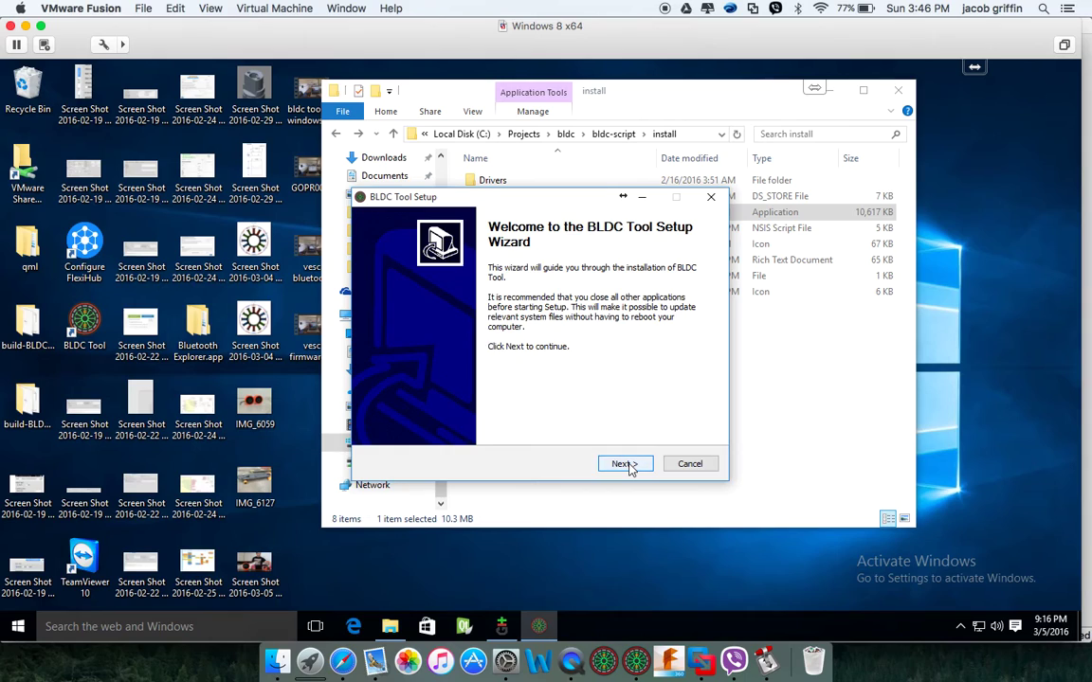
pyautogui.click(627, 466)
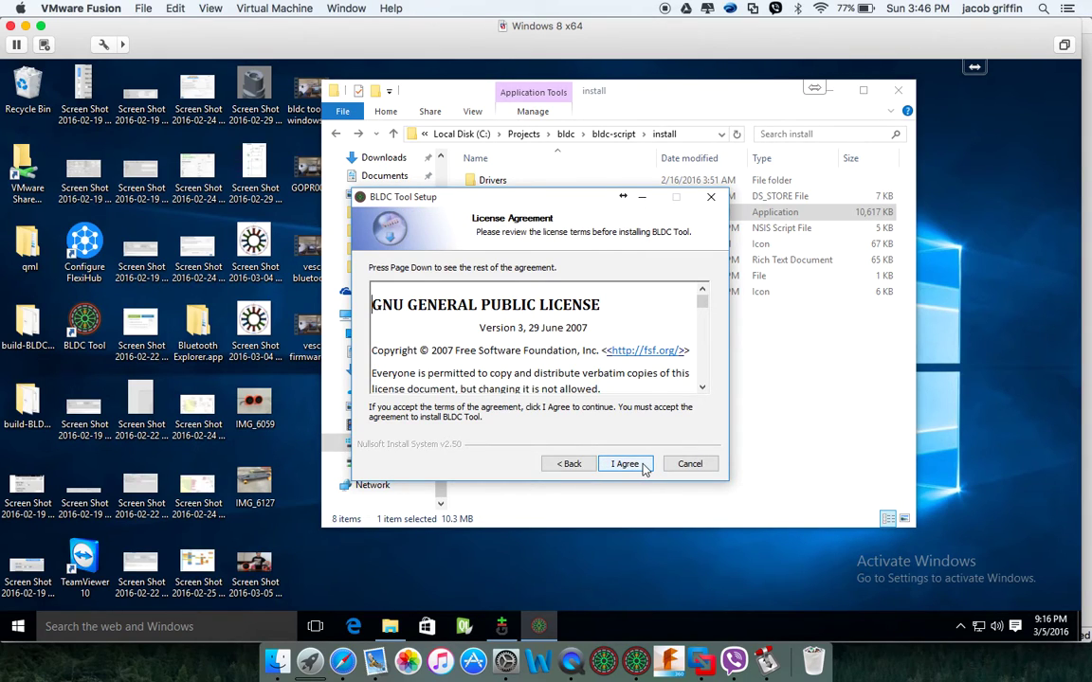
pyautogui.click(635, 466)
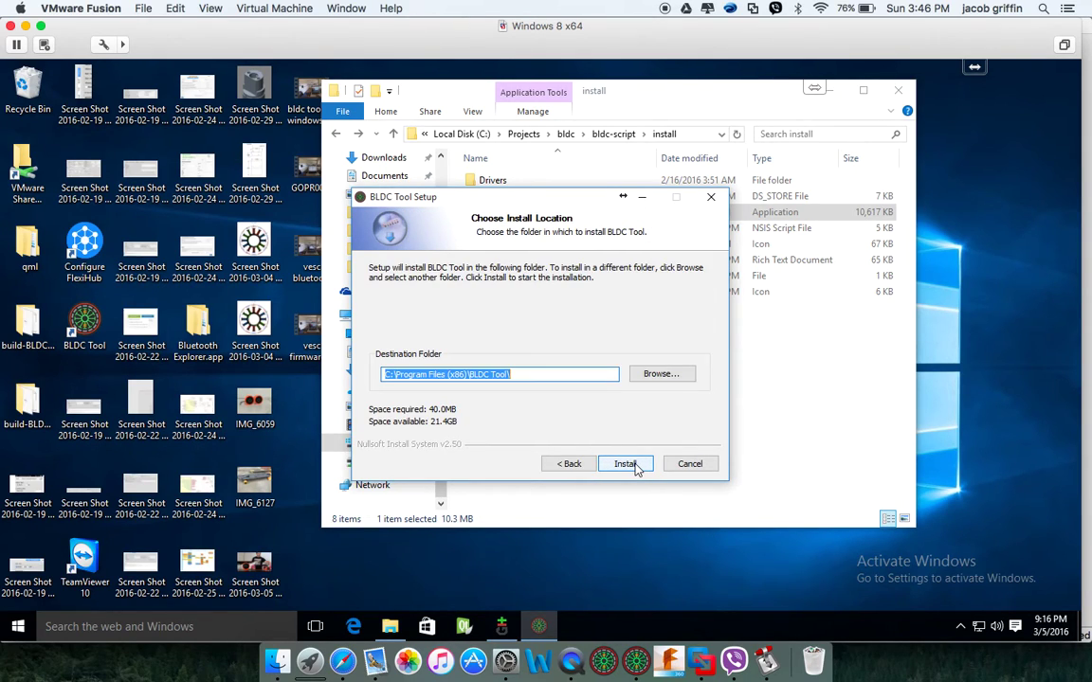
pyautogui.click(626, 464)
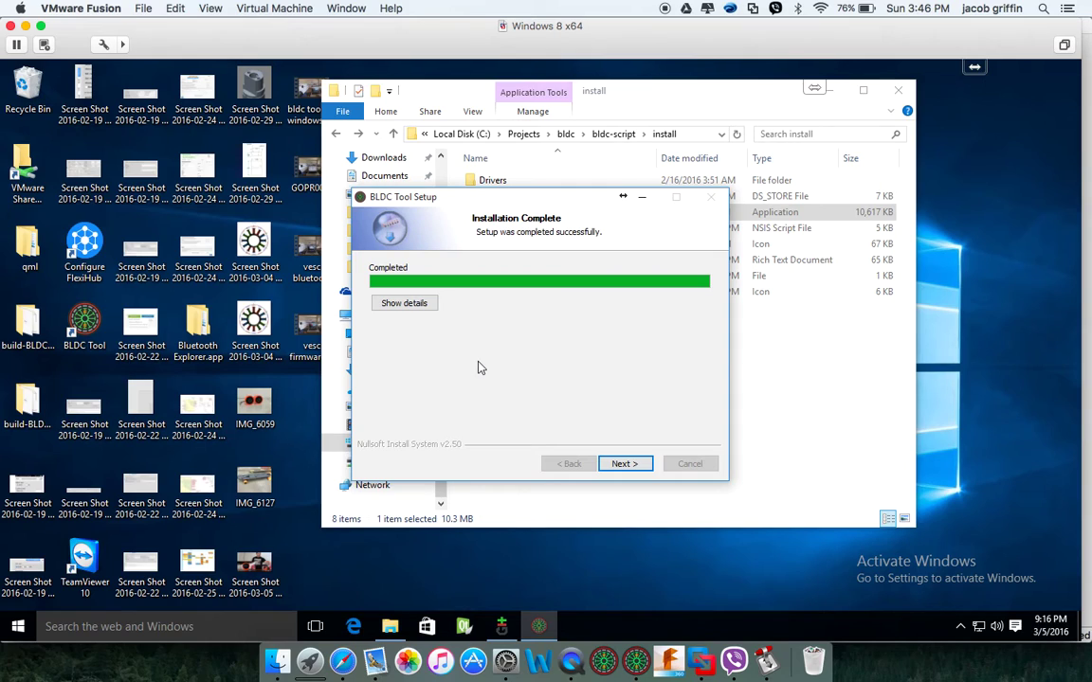
pyautogui.click(629, 466)
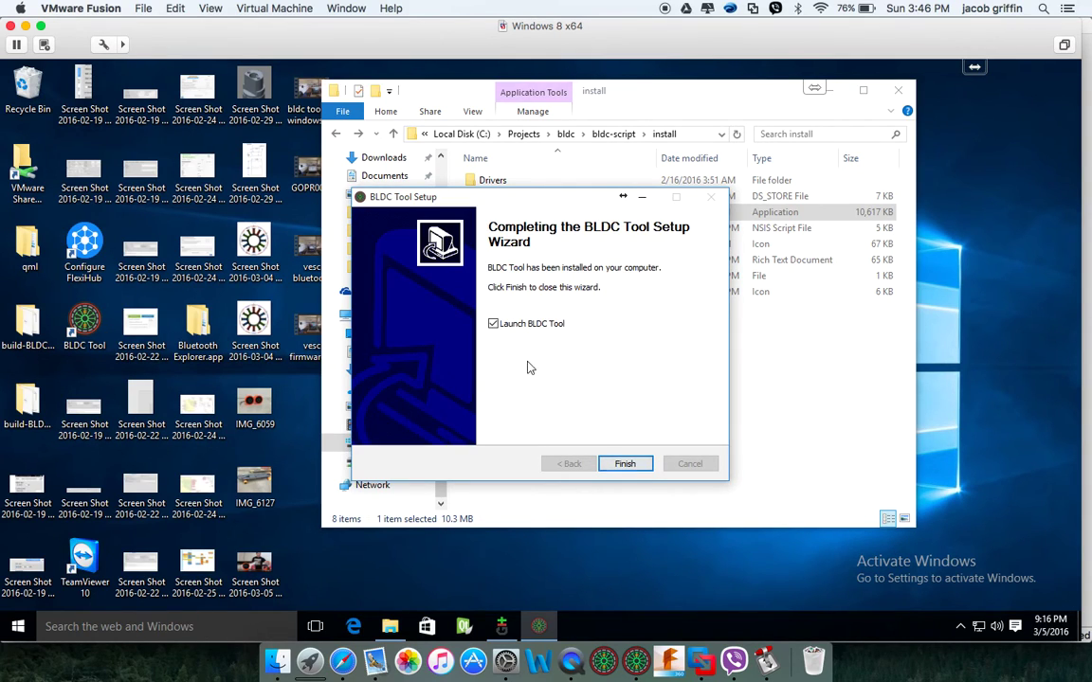
# Finish setup to launch BLDC Tool and attach the STMicroelectronics USB COM port to the VM
pyautogui.click(642, 465)
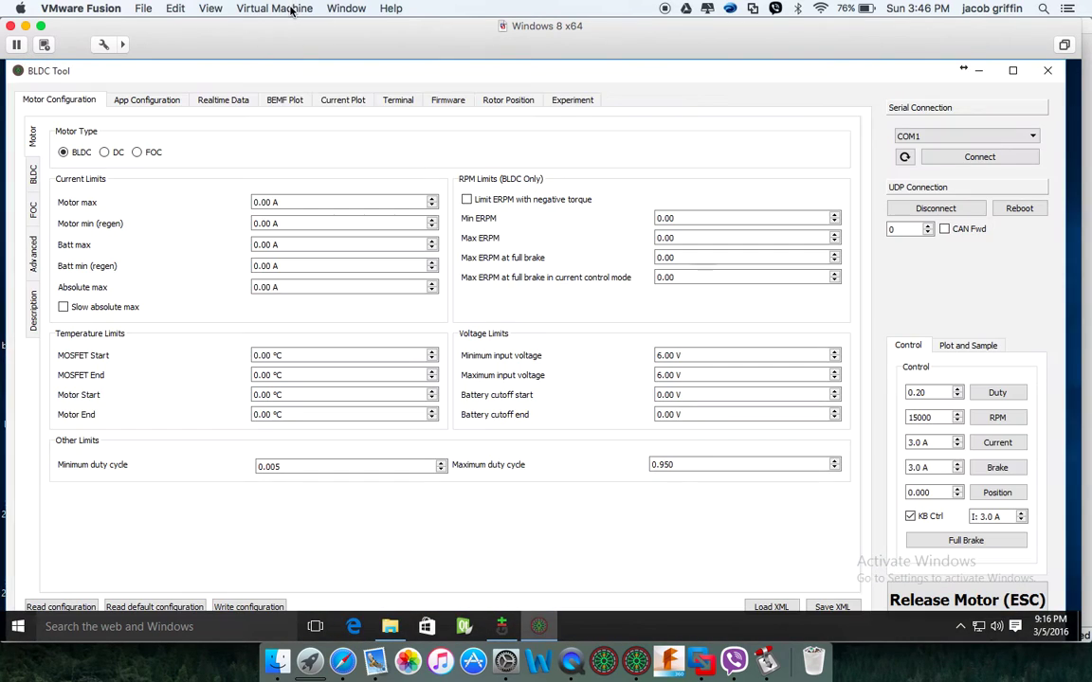
pyautogui.click(274, 8)
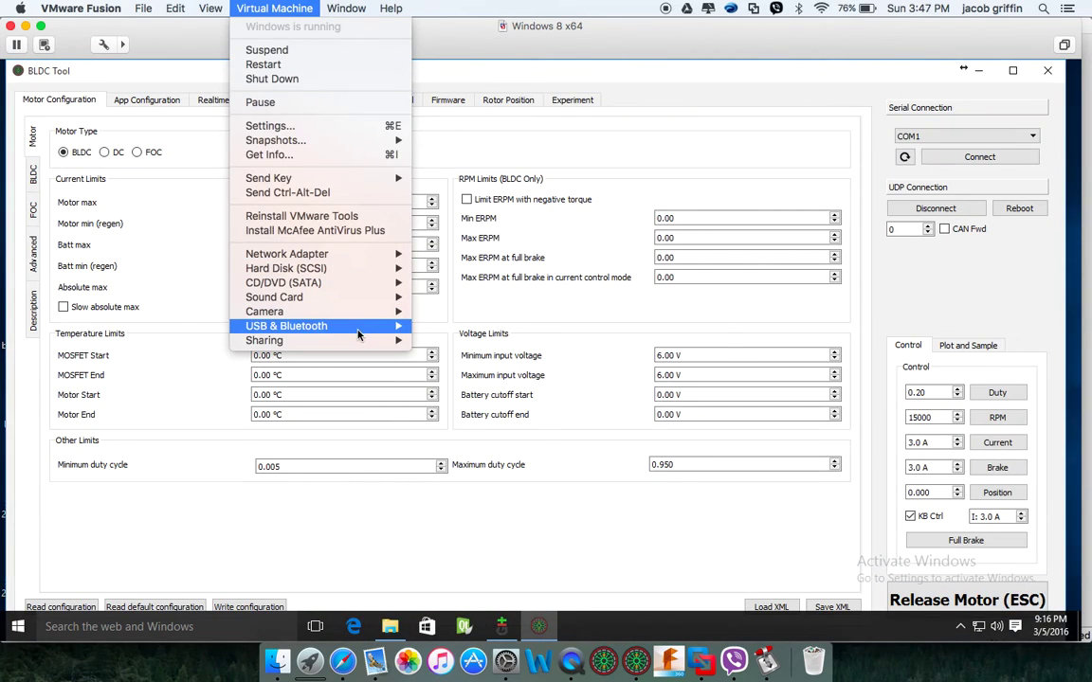
pyautogui.moveTo(359, 334)
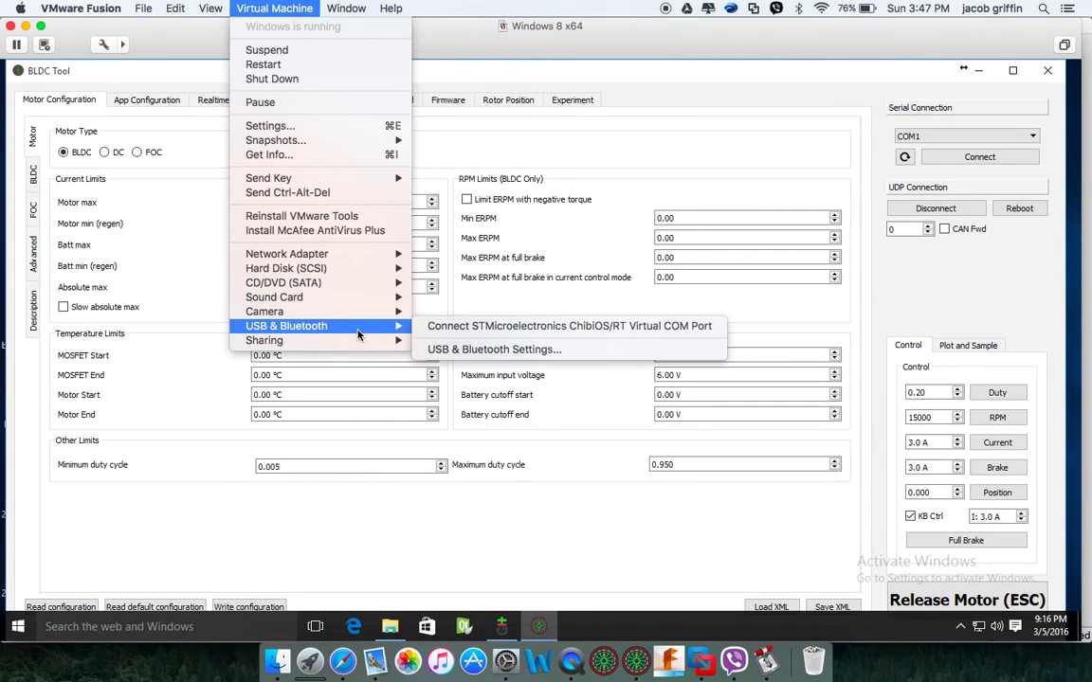
pyautogui.click(474, 331)
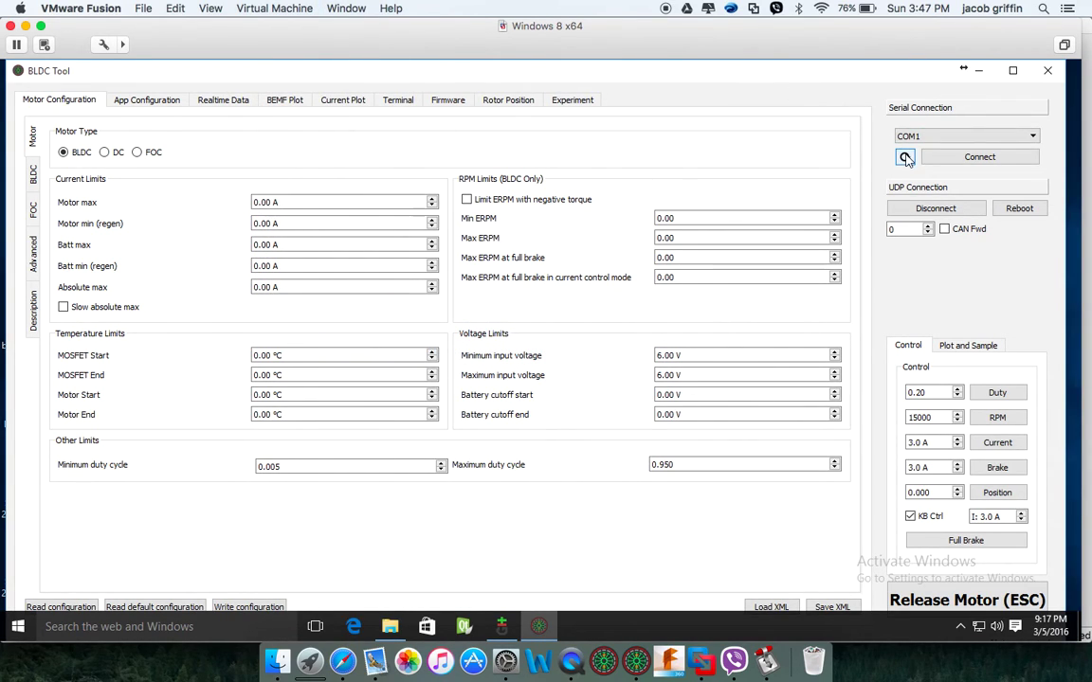
# Refresh the serial ports and connect on COM5, dismissing the old-firmware warning
pyautogui.click(938, 139)
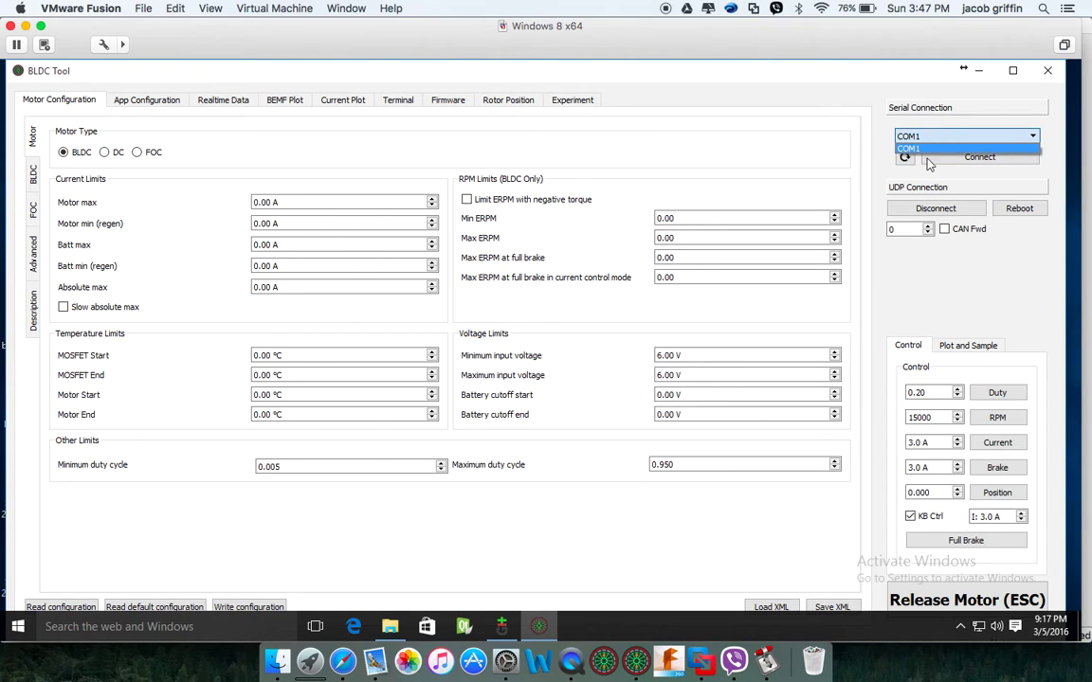
pyautogui.click(905, 158)
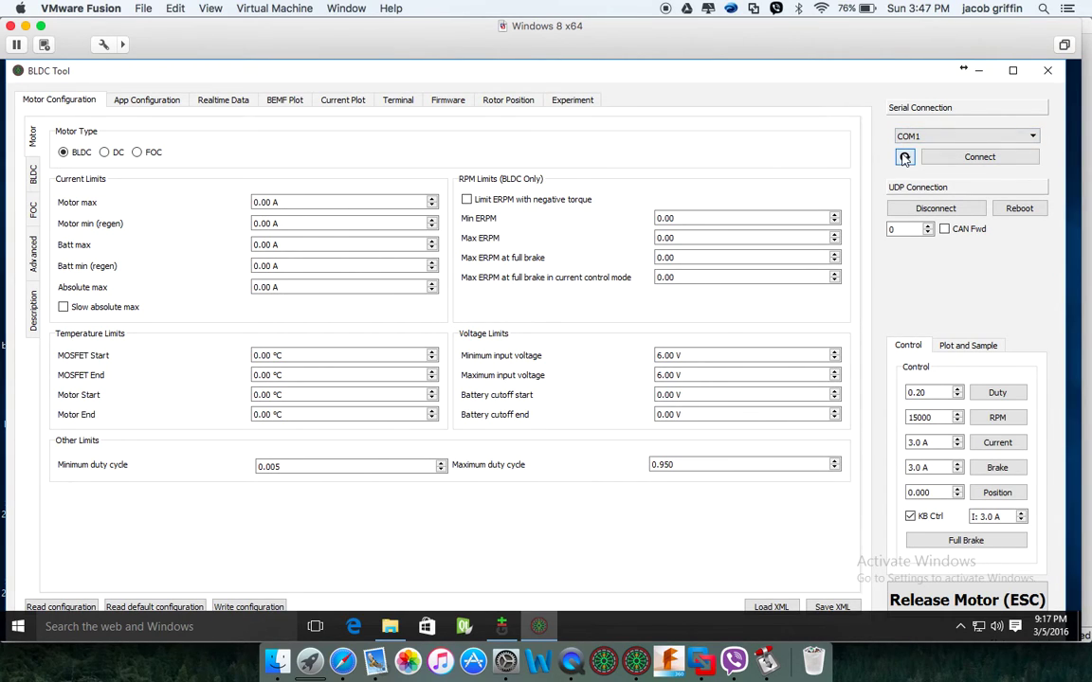
pyautogui.click(955, 159)
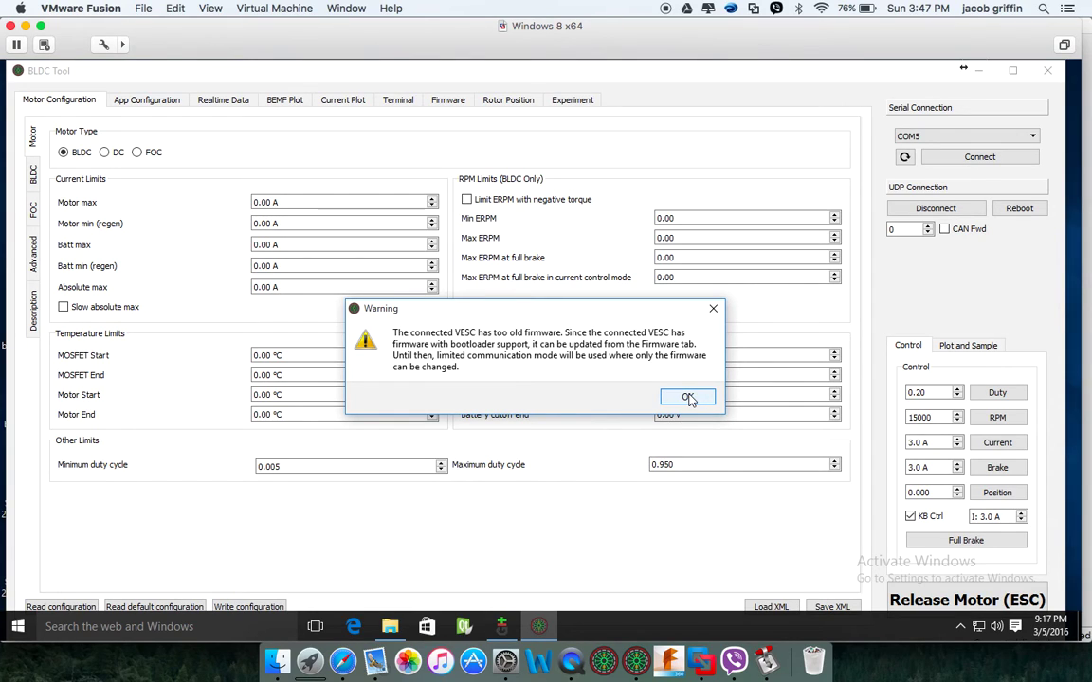
pyautogui.click(689, 398)
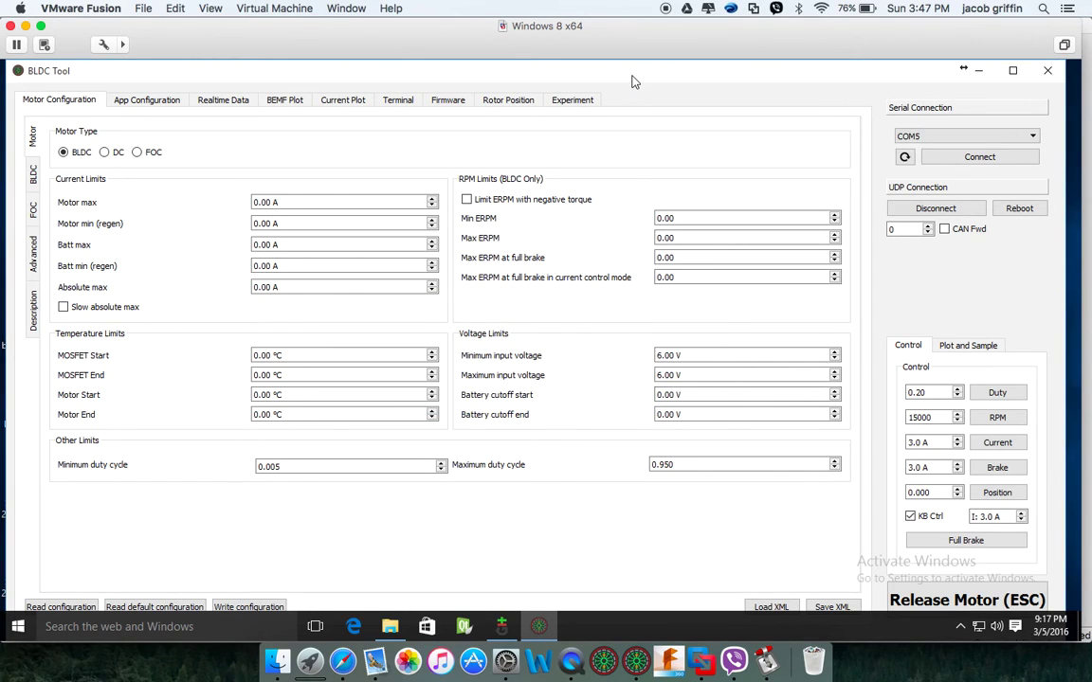
# Check firmware 2.15 against supported 2.16, then return to Motor Configuration with the window maximized
pyautogui.click(449, 100)
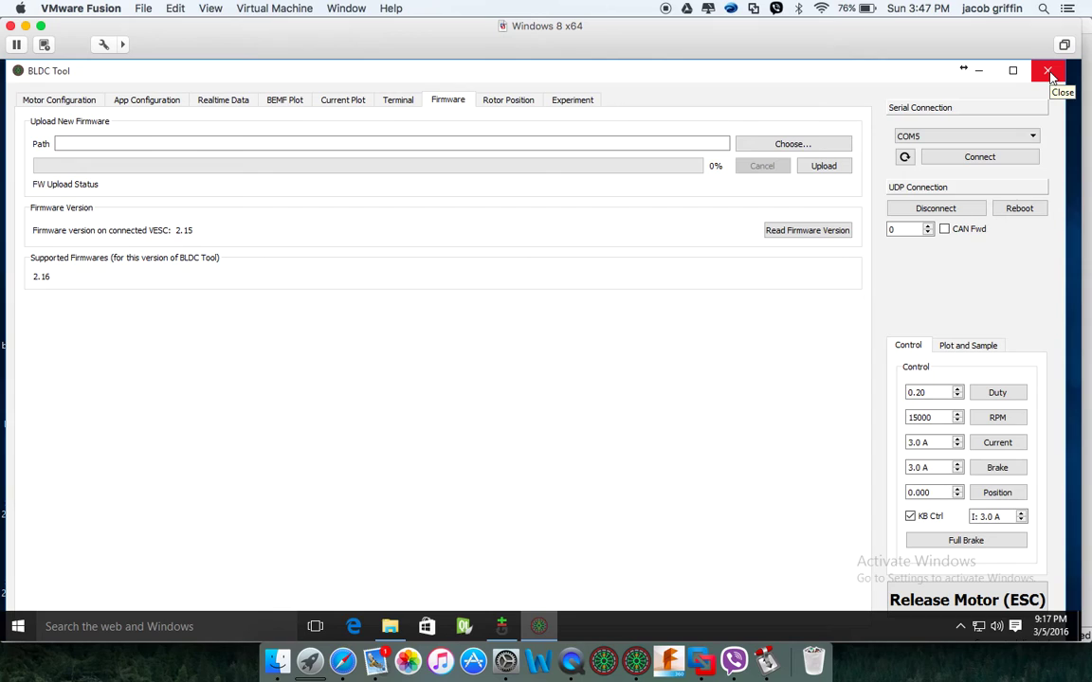
pyautogui.click(54, 100)
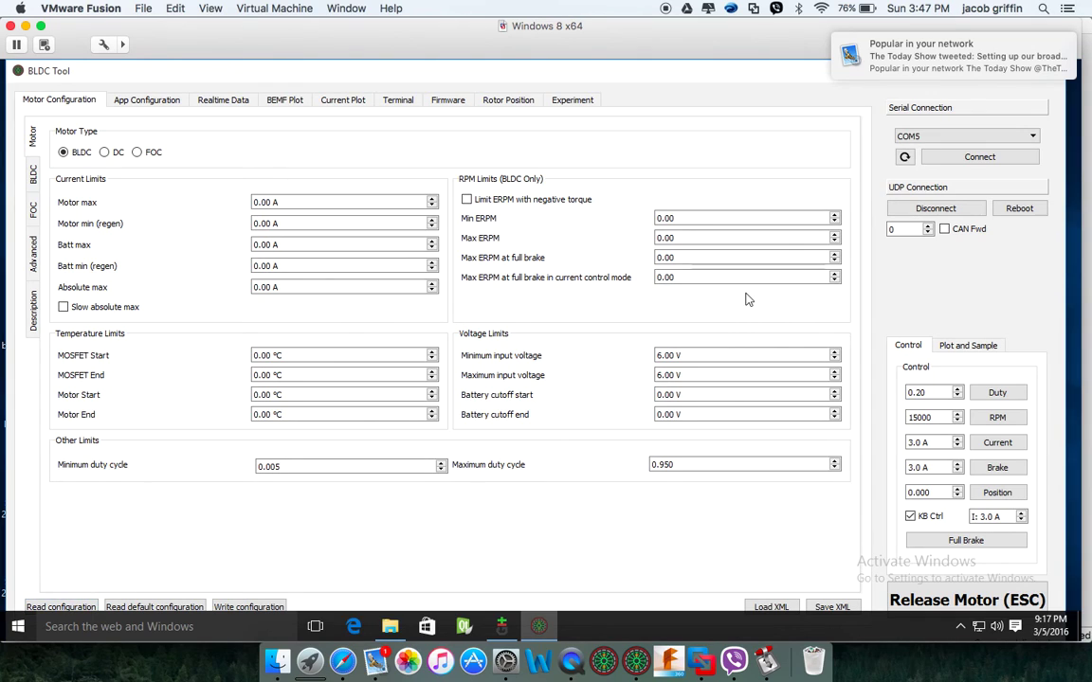
pyautogui.doubleClick(722, 79)
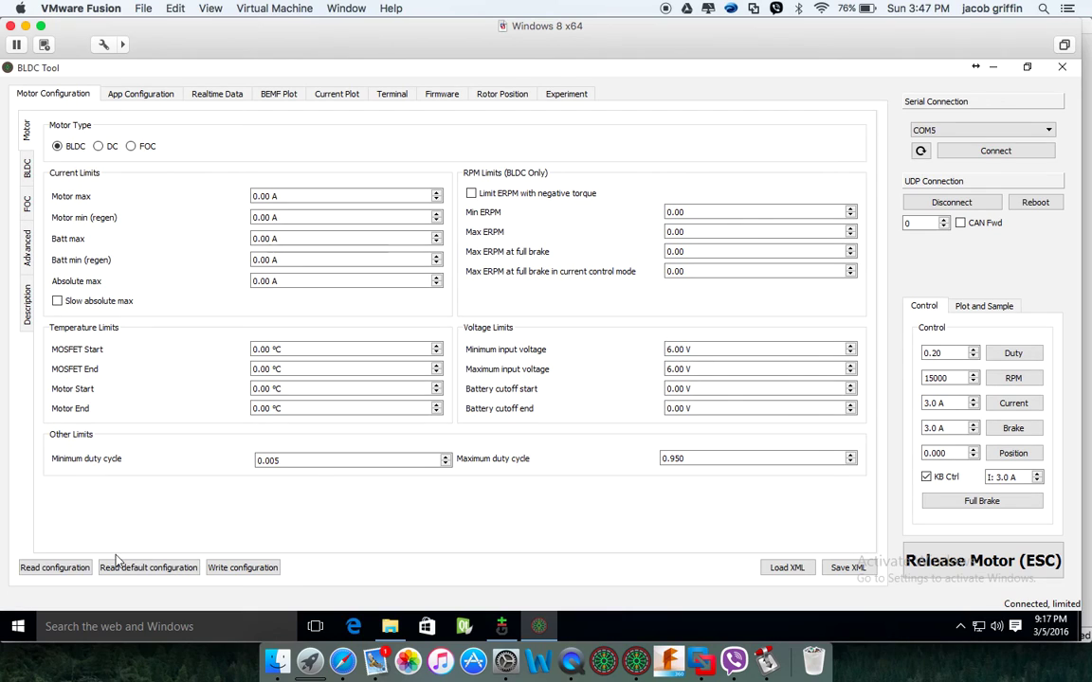
# Try Write configuration, dismiss the read-first error, and close BLDC Tool
pyautogui.click(251, 568)
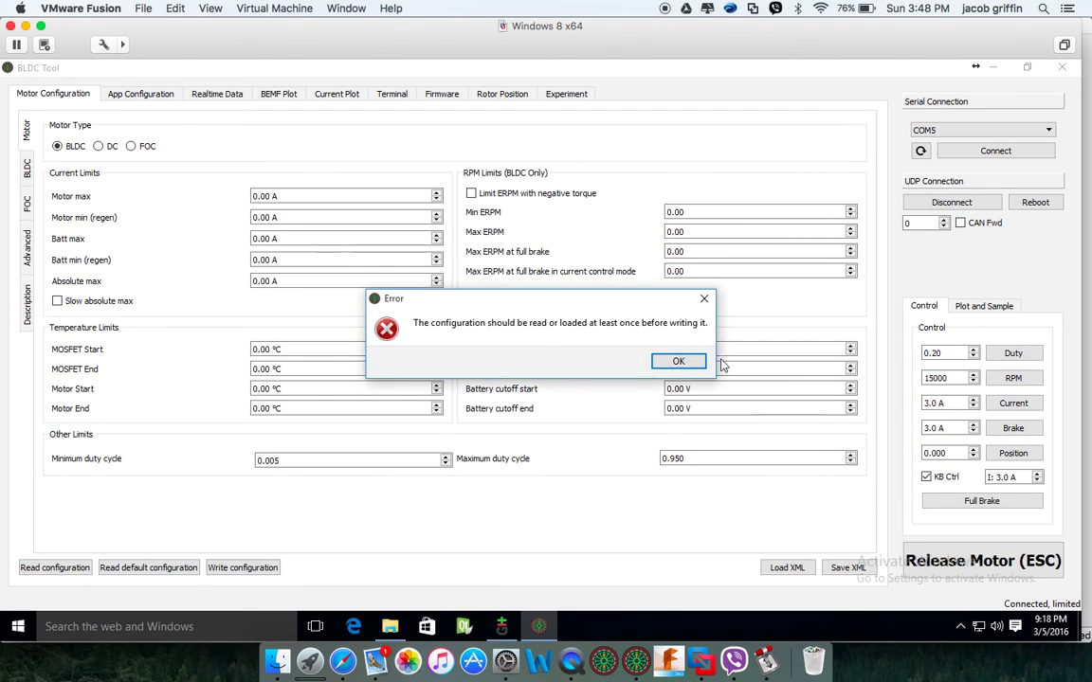
pyautogui.click(677, 360)
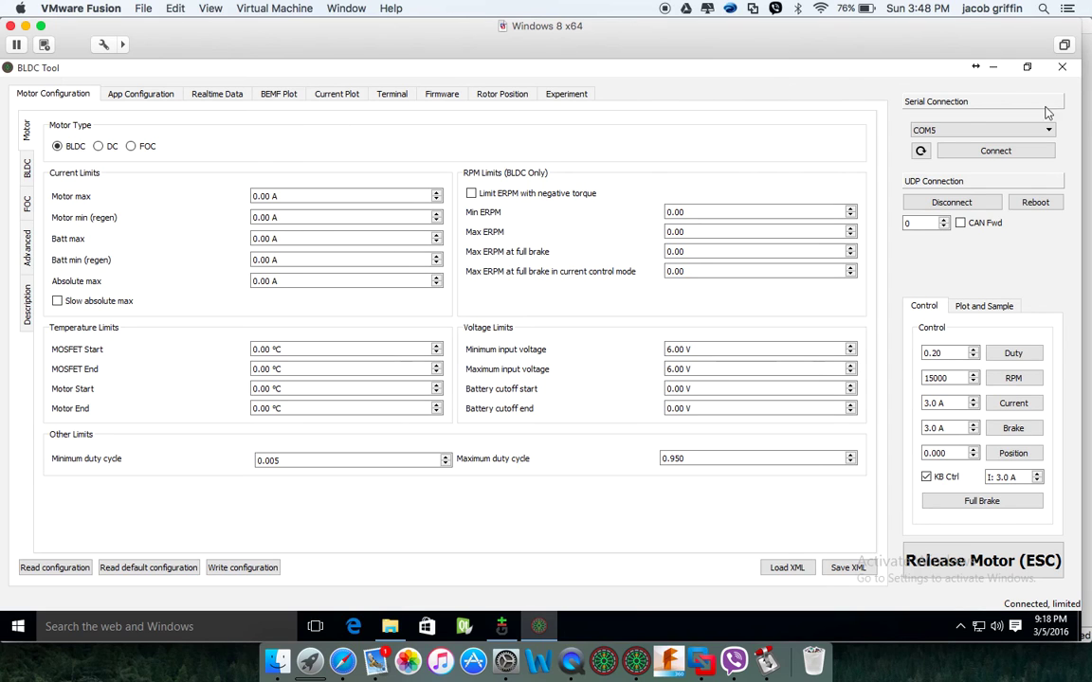
pyautogui.click(1061, 66)
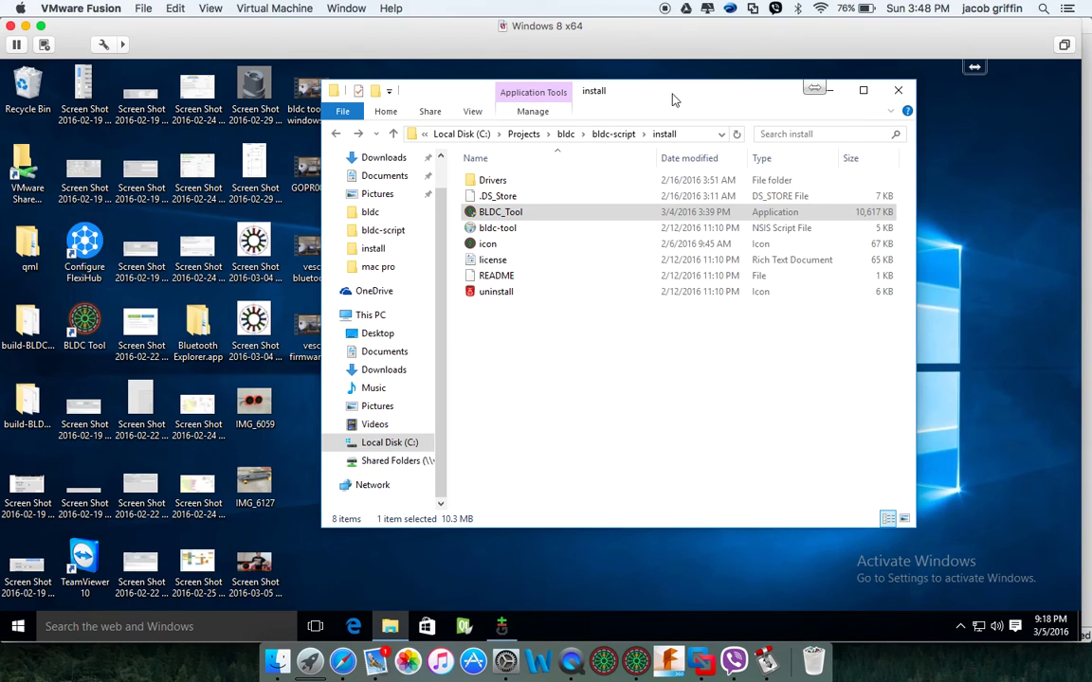
# Close the bldc-script folder window, minimize the Windows 8 x64 VM, and hide the Virtual Machine Library
pyautogui.click(897, 90)
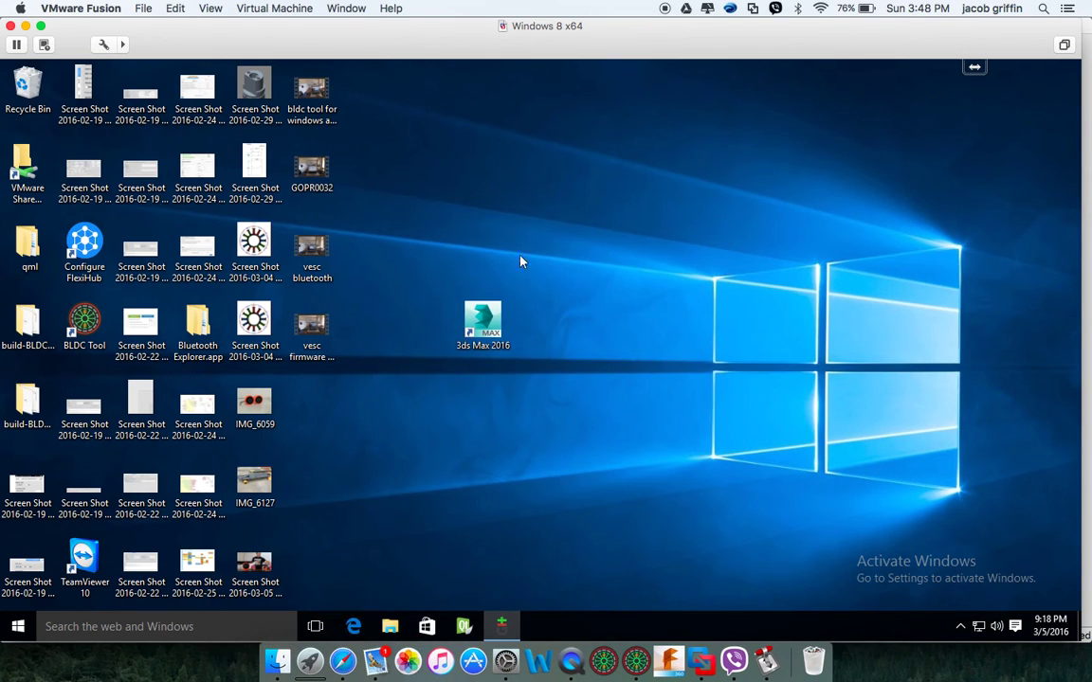
pyautogui.click(25, 27)
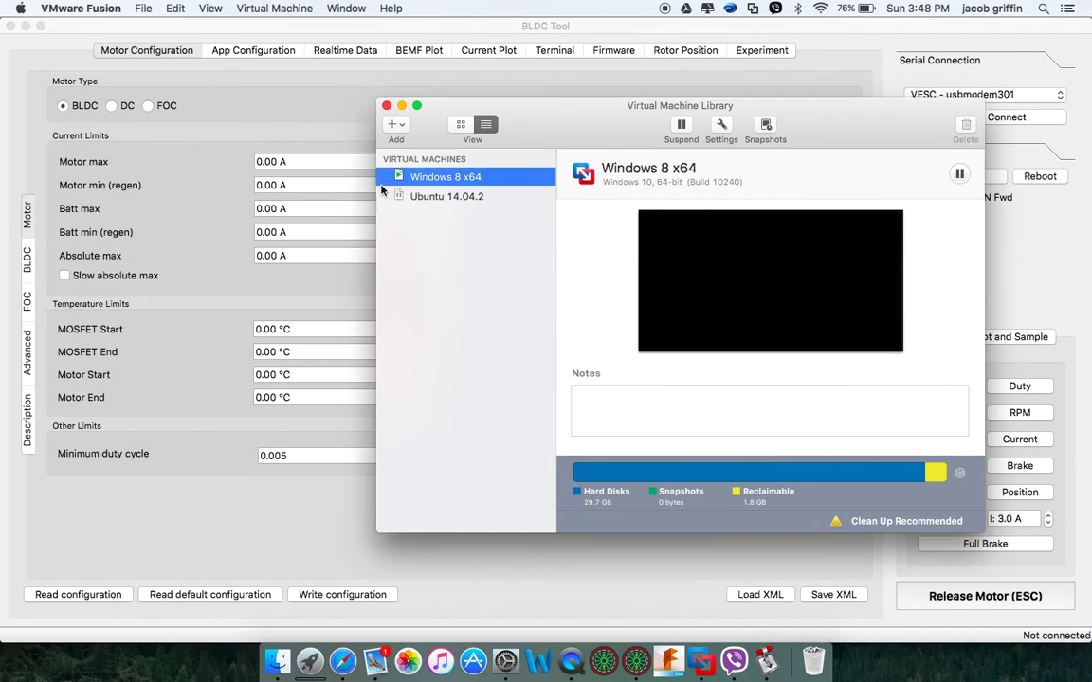
pyautogui.rightClick(448, 180)
pyautogui.click(471, 331)
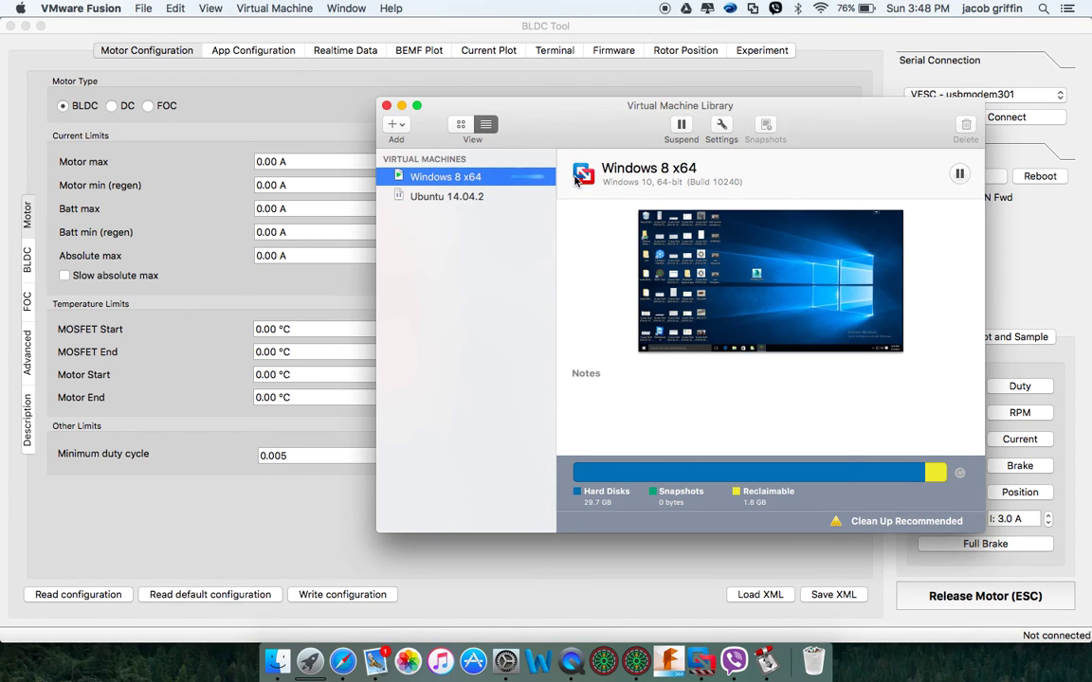
pyautogui.click(402, 106)
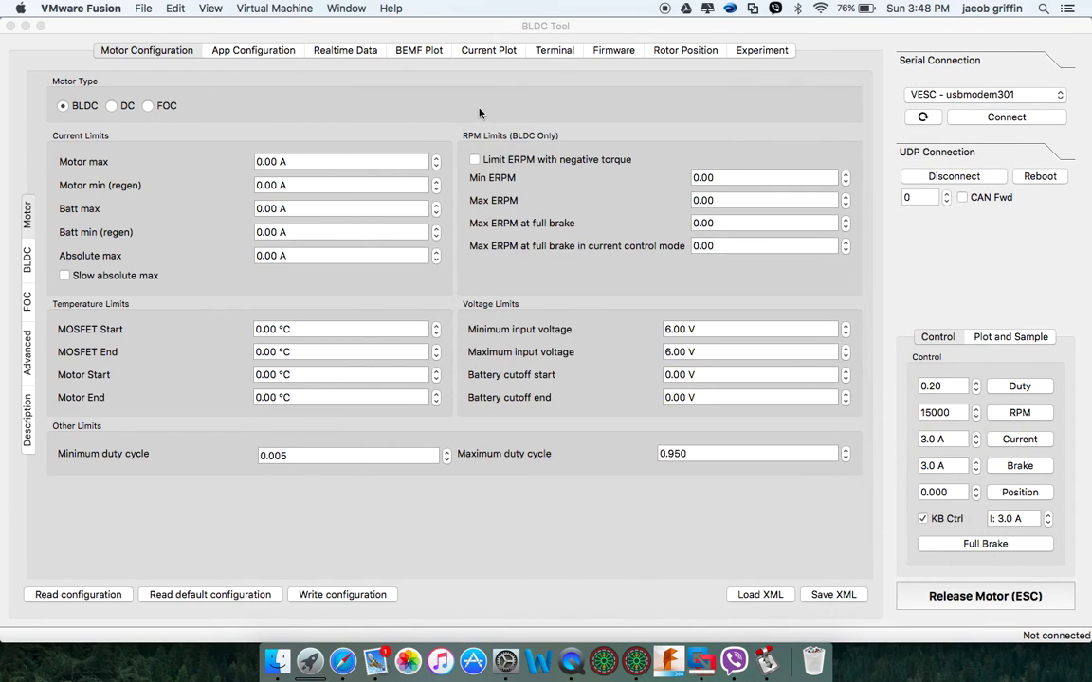